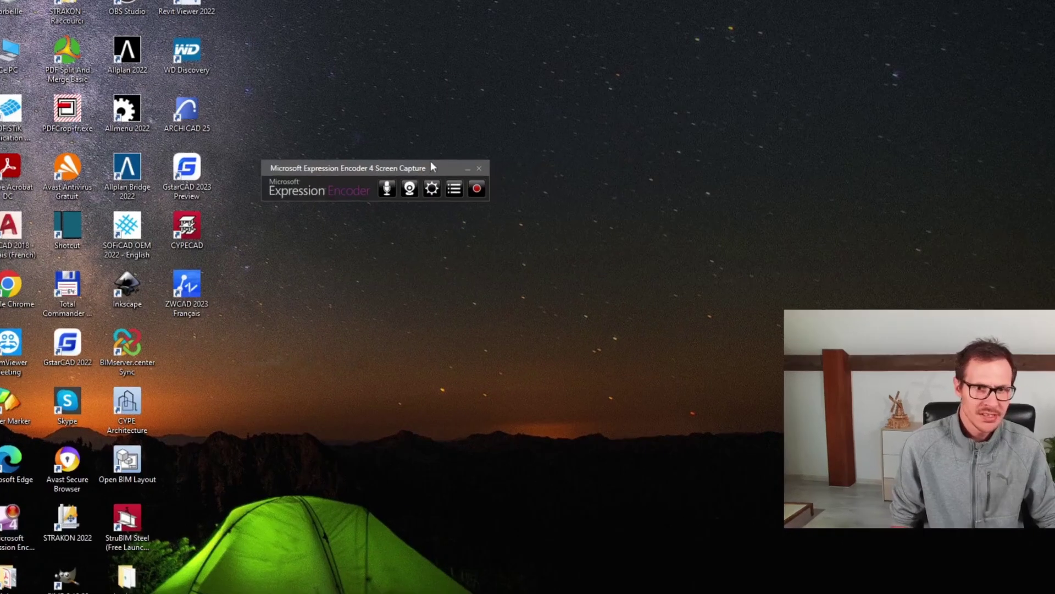
Step: Open the capture settings, try a screen frame rate of 30 and set it back to 15
drag(630, 168, 596, 162)
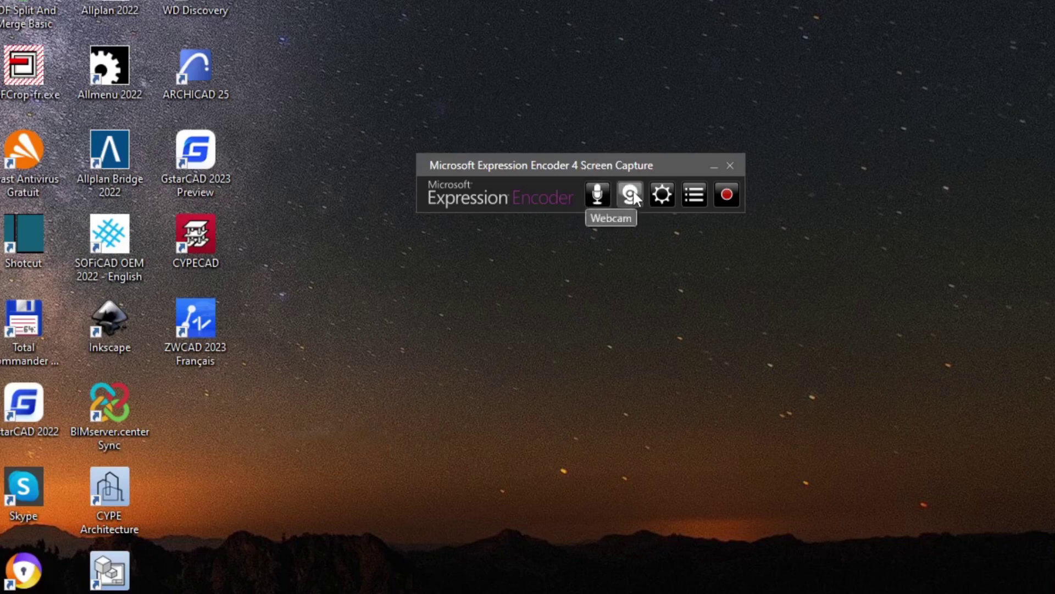
click(667, 197)
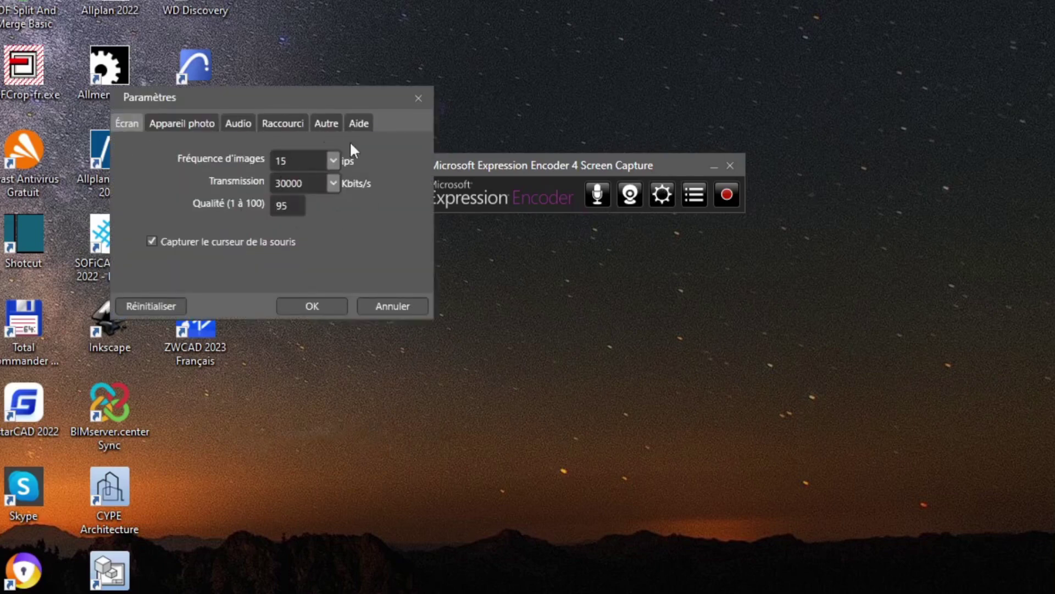
click(332, 159)
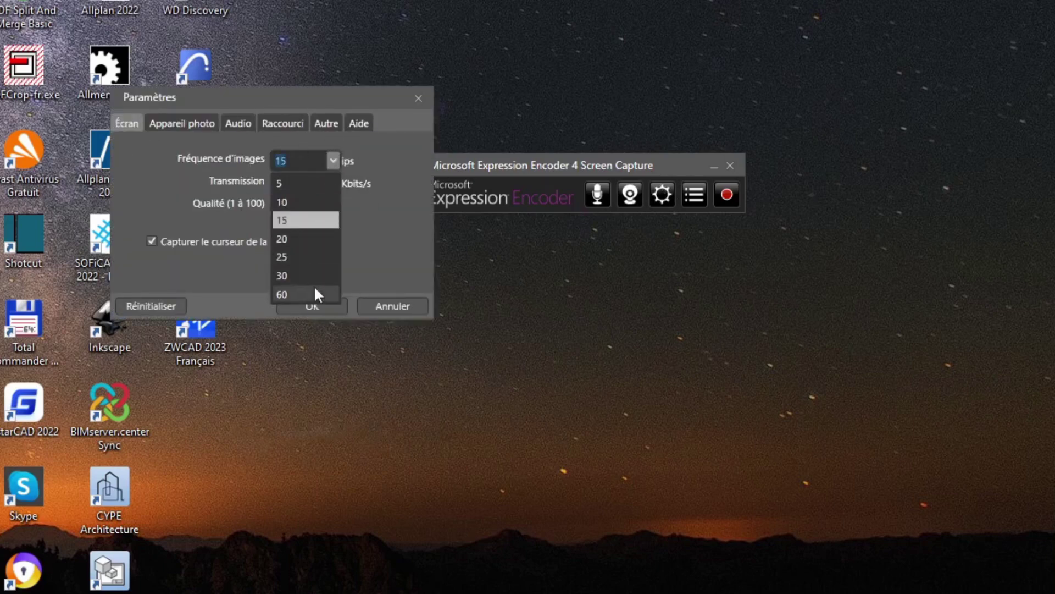
click(333, 159)
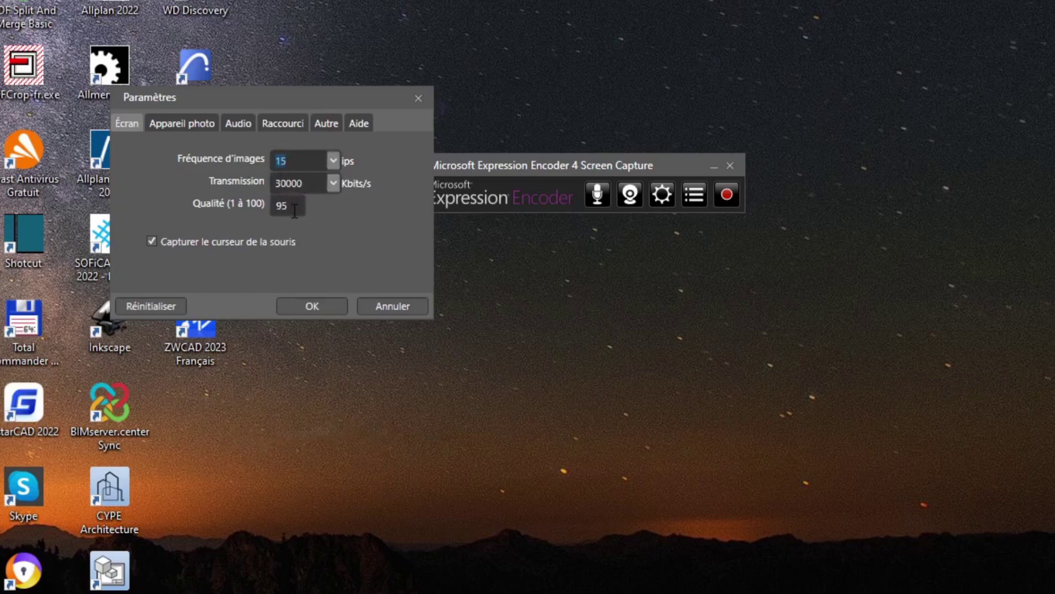
click(334, 160)
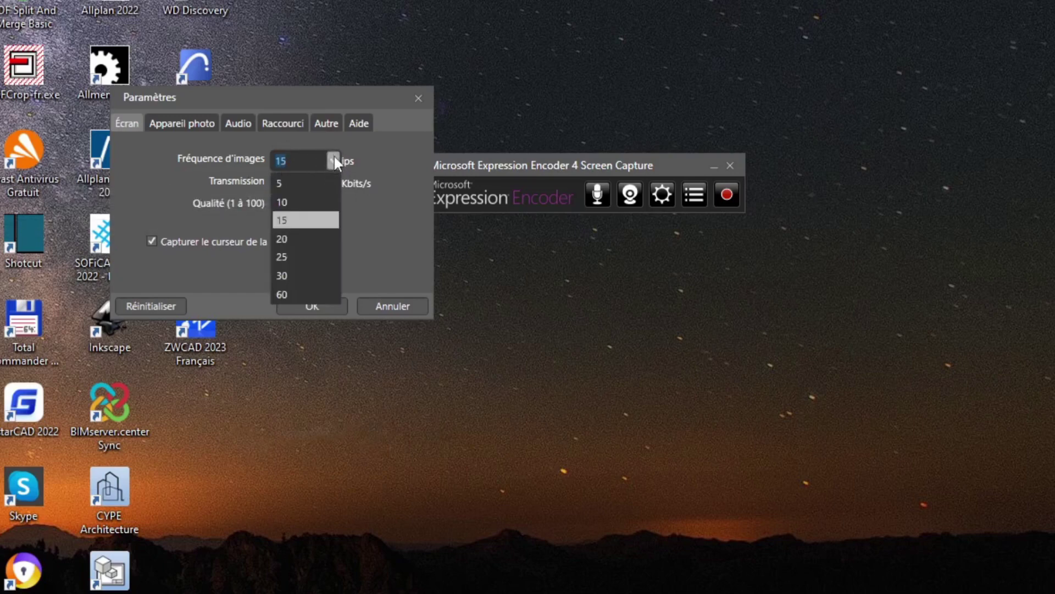
click(298, 274)
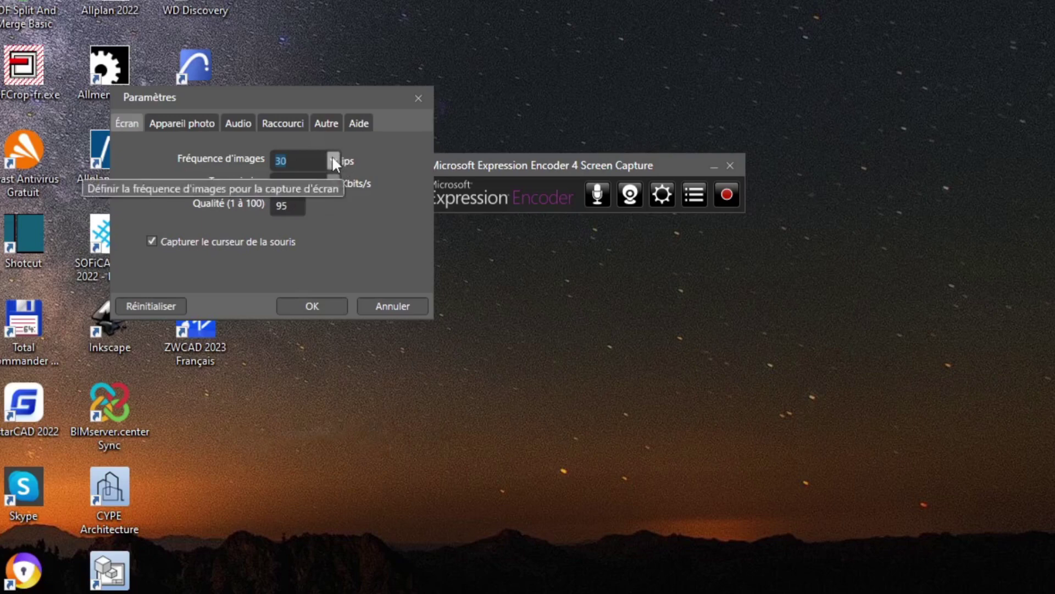
click(332, 160)
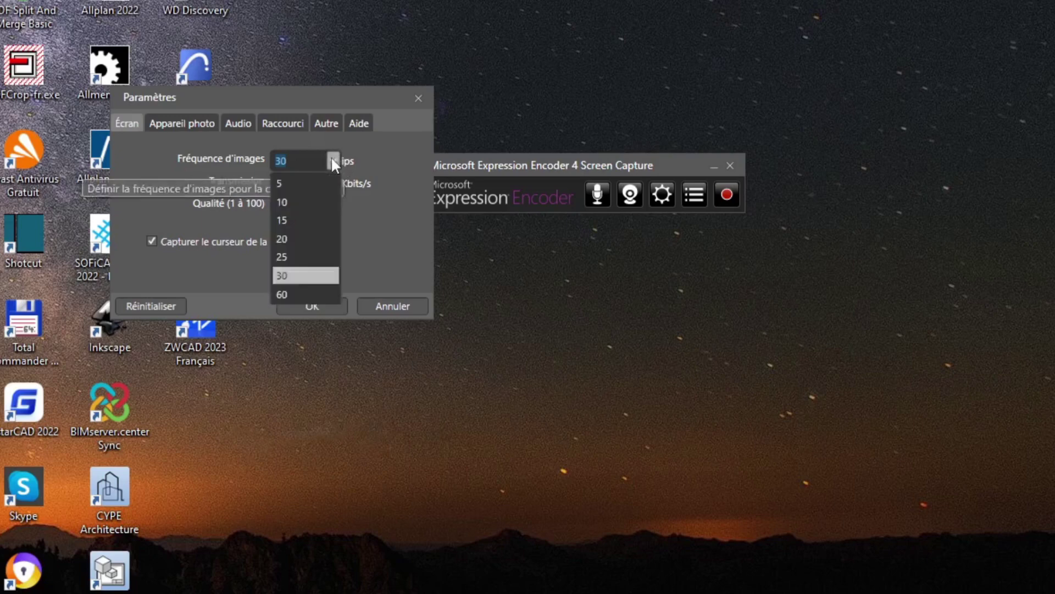
click(307, 220)
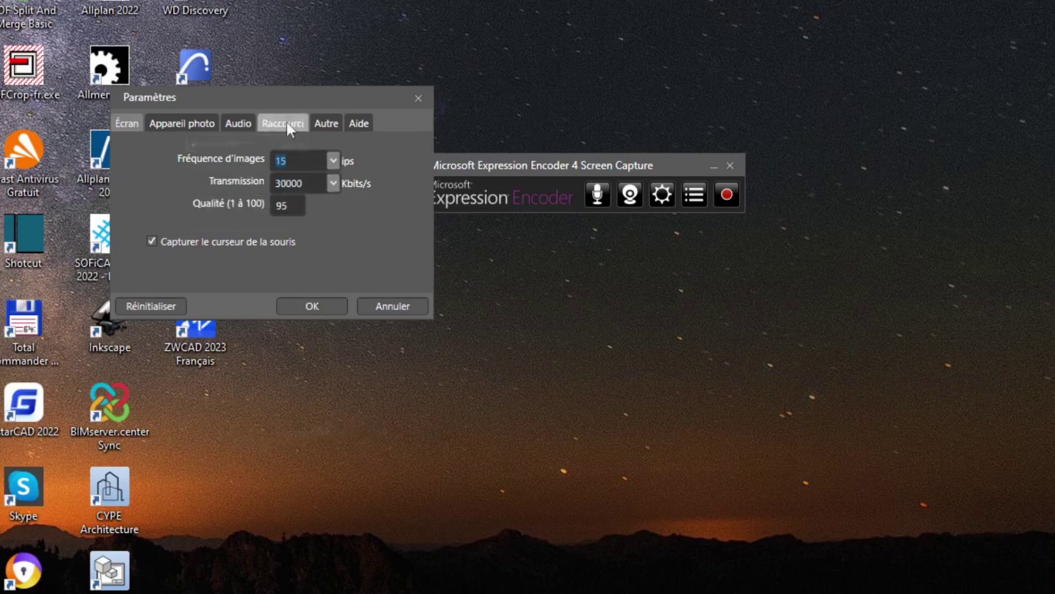
Step: Review the webcam, audio and shortcut settings of the screen capture
click(212, 131)
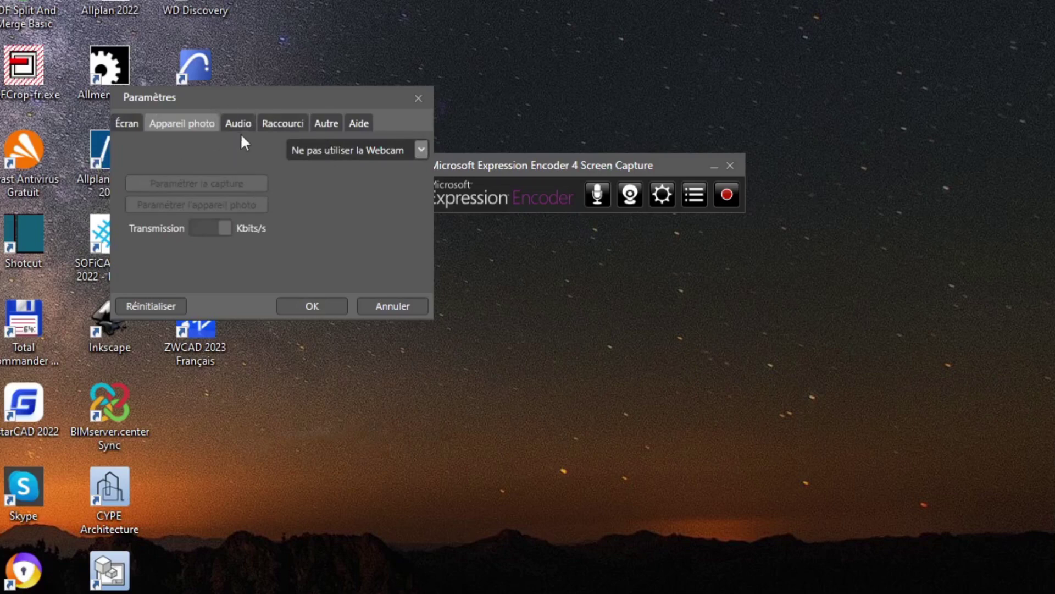
click(236, 125)
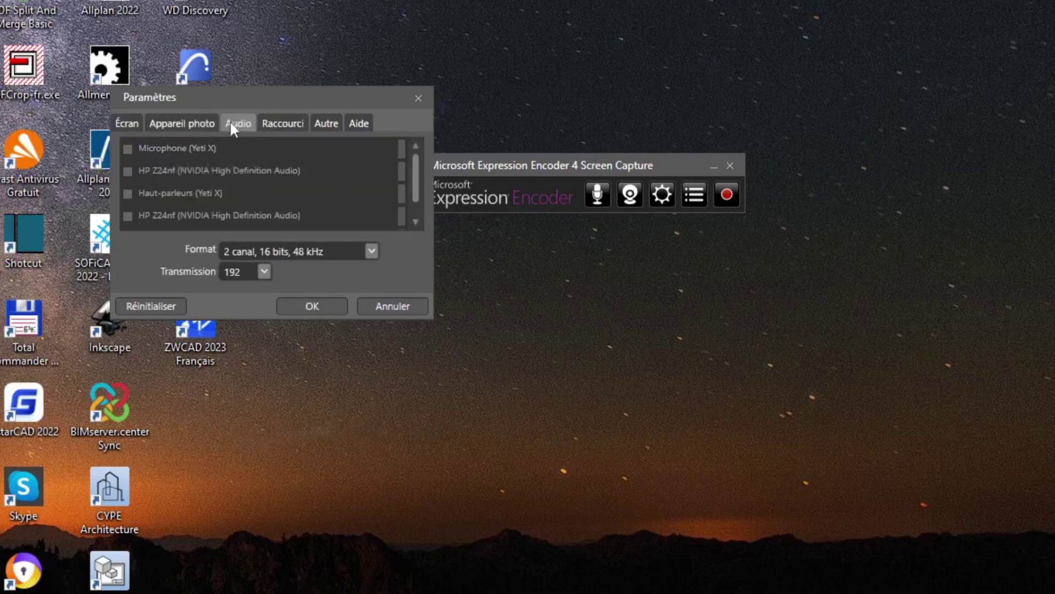
click(292, 131)
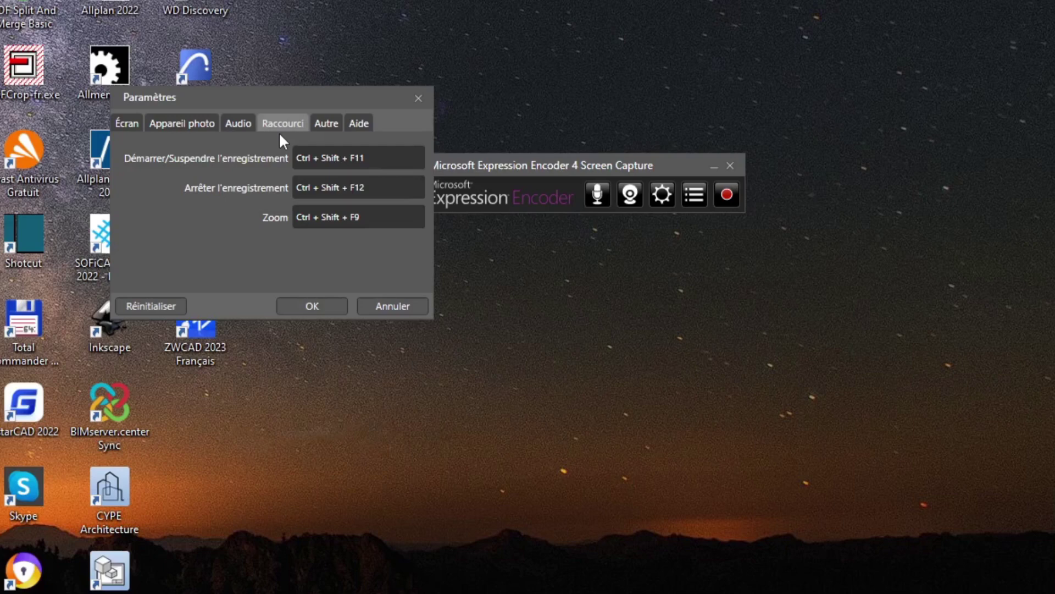
click(194, 117)
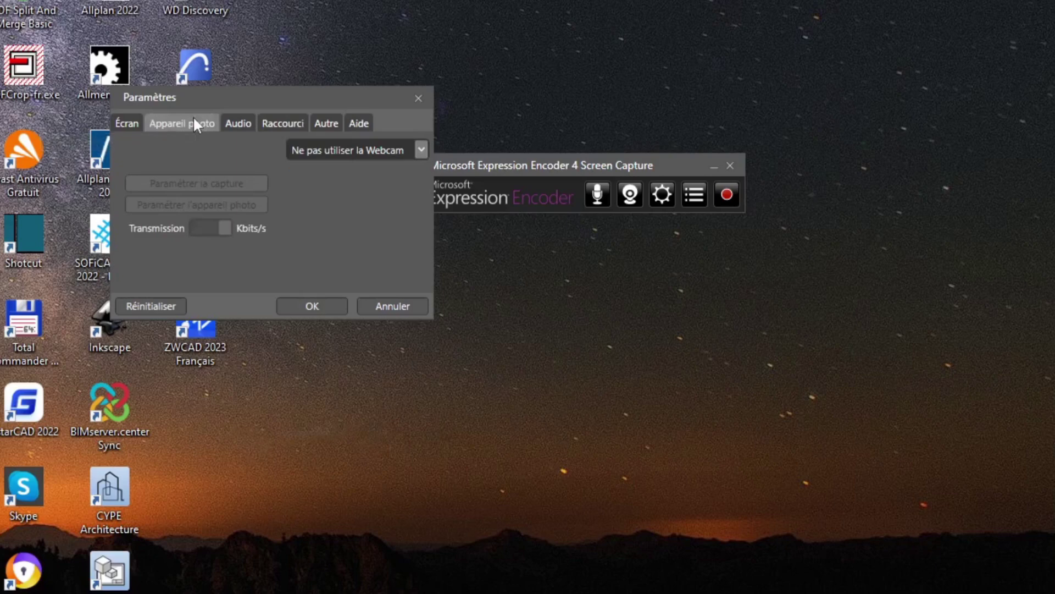
click(232, 120)
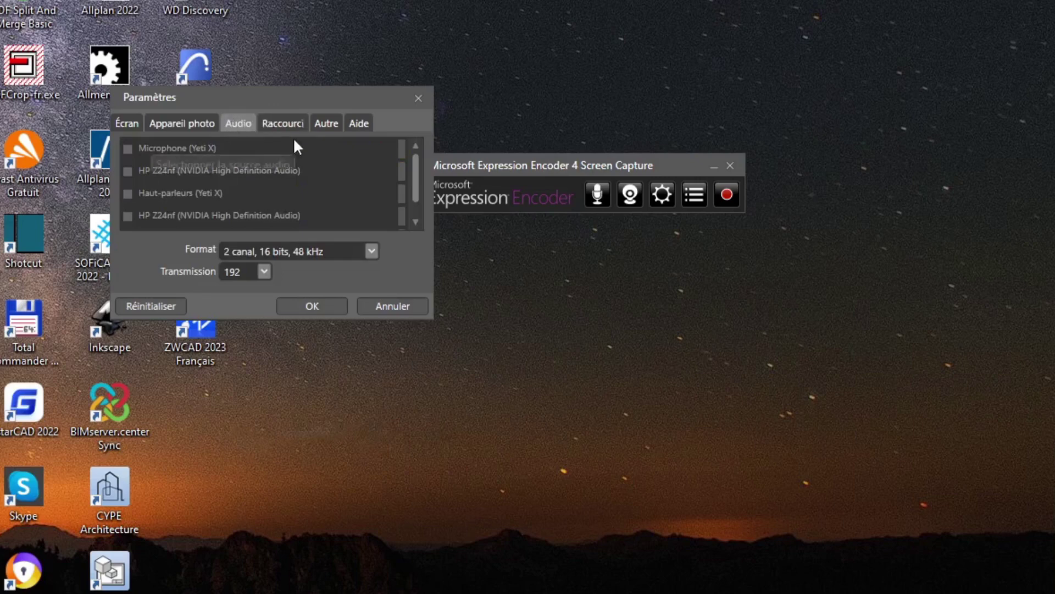
Step: Re-enter Ctrl + Shift + F11 as the shortcut for starting and pausing the recording
click(284, 123)
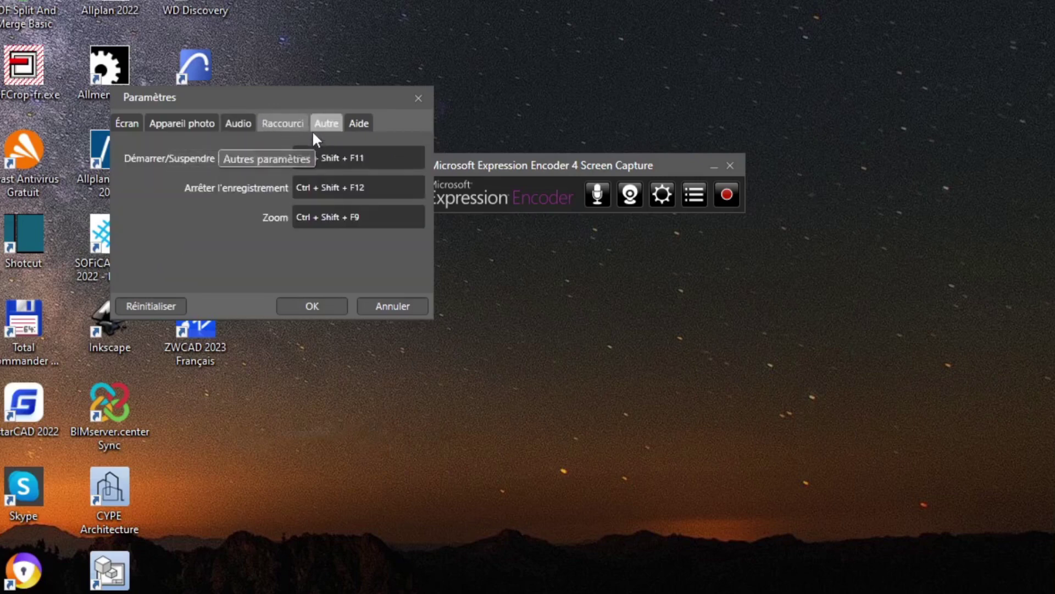
click(383, 165)
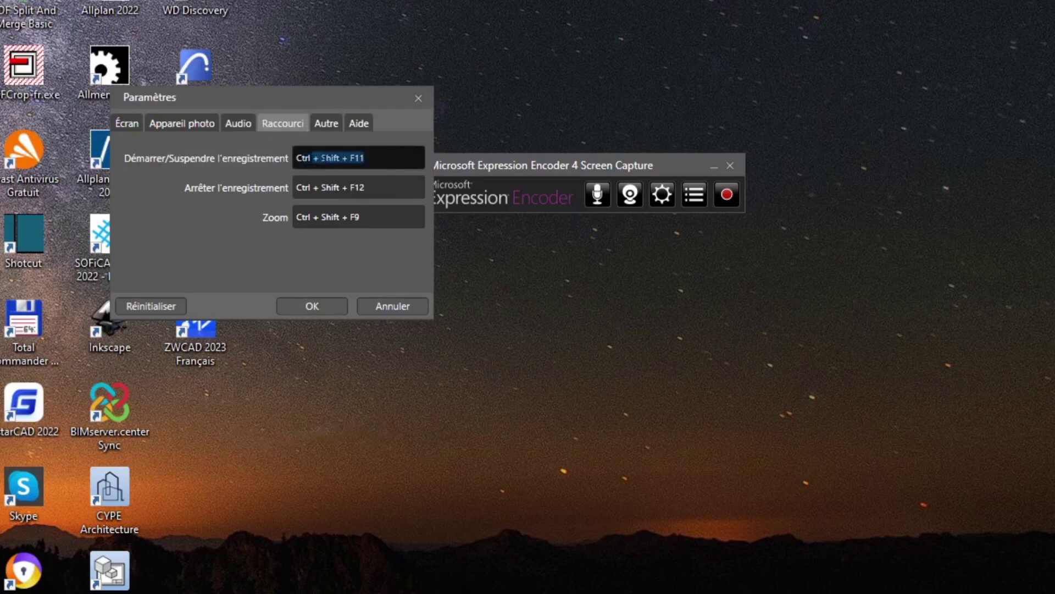
key(ctrl+shift+F11)
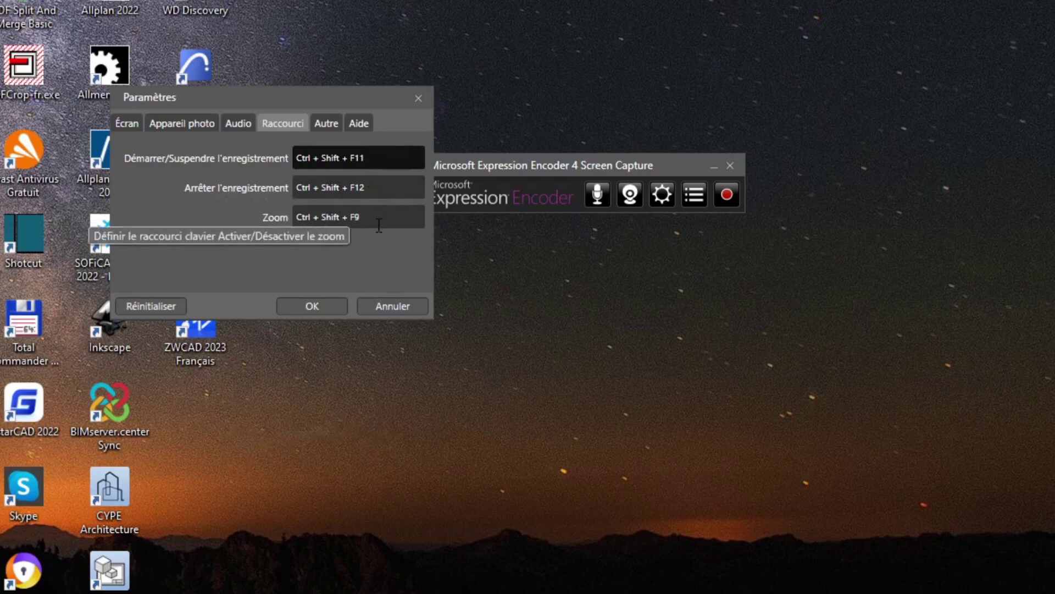
Step: Examine the miscellaneous recording options, help links and screen settings, and close the settings without saving
click(328, 123)
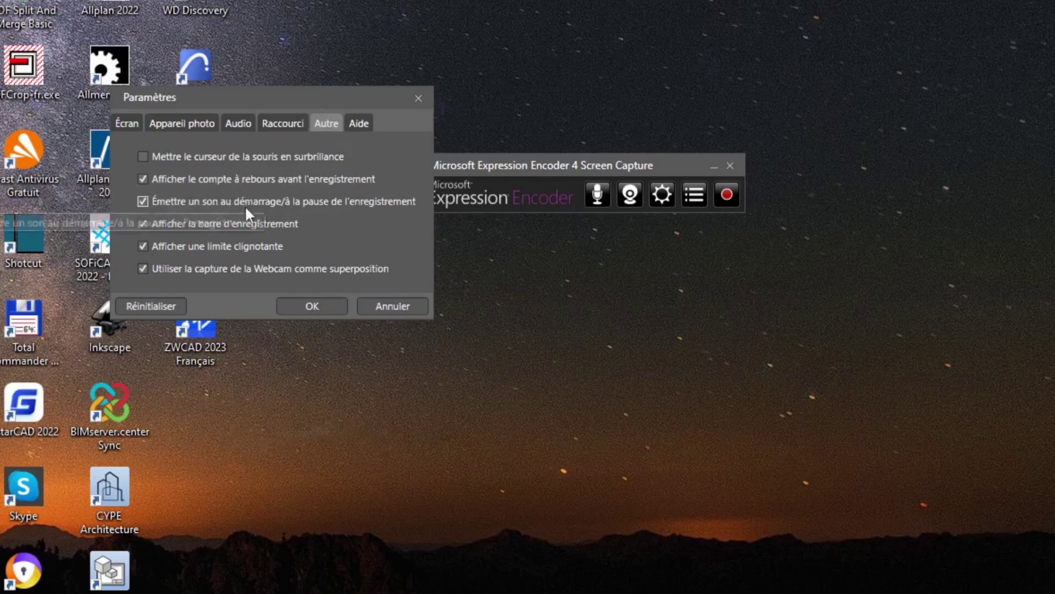
click(360, 122)
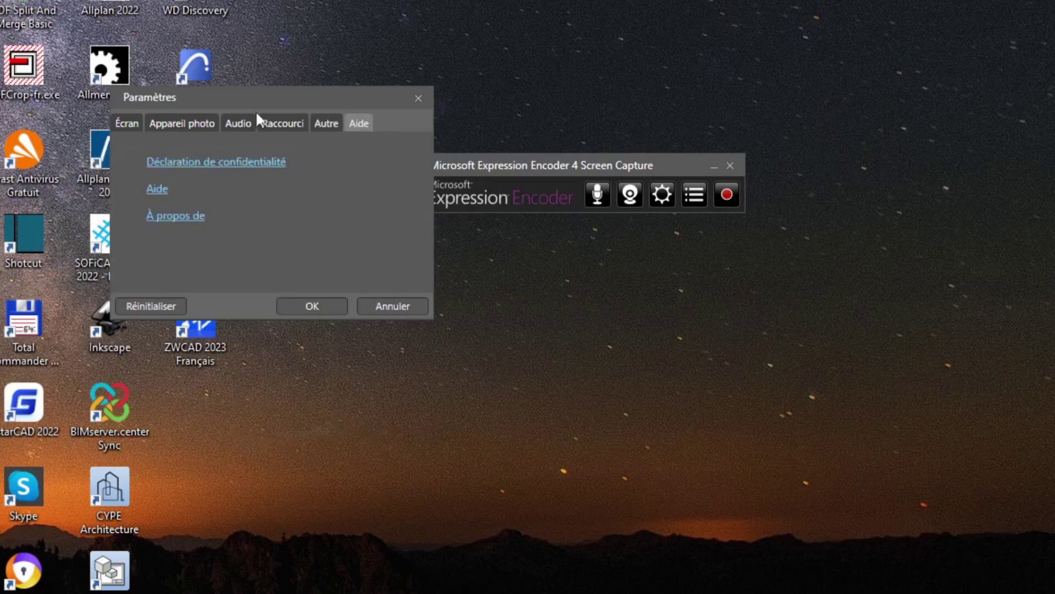
click(132, 124)
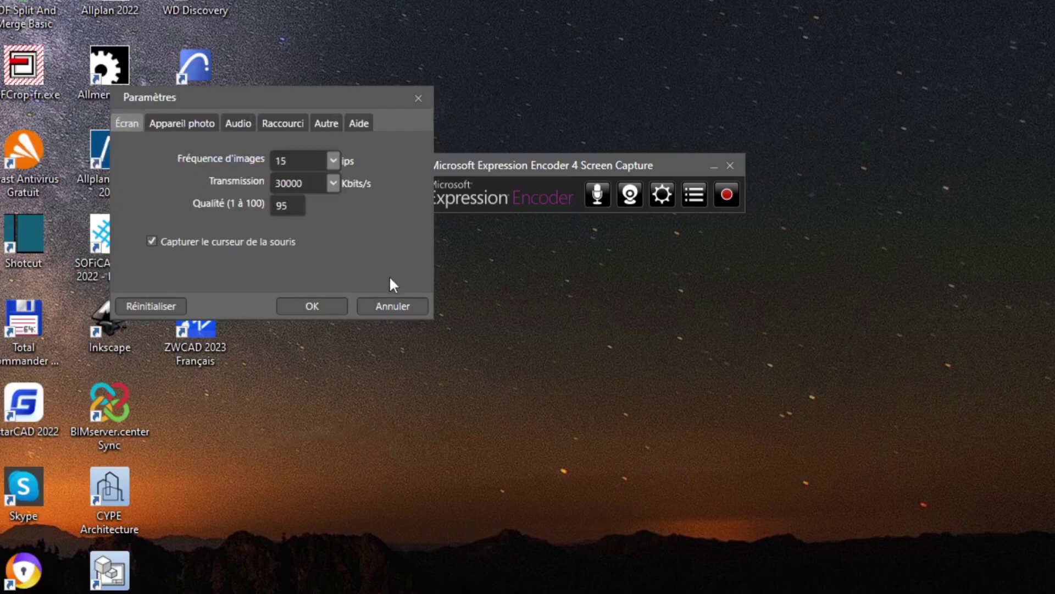
click(400, 302)
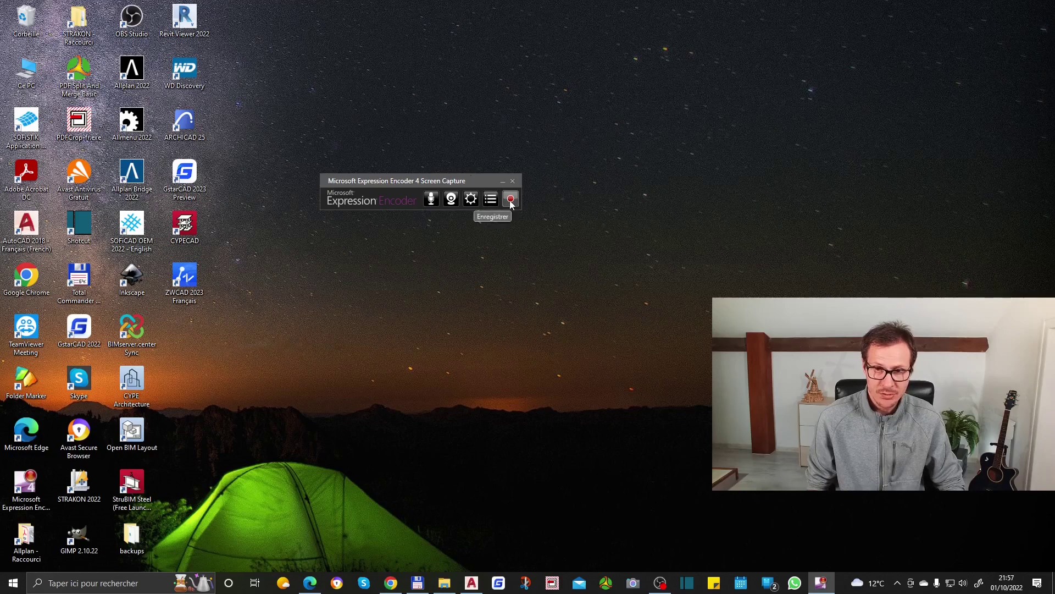
Step: Prepare a new recording and pick its region on screen, first the 1920 × 1040 desktop area, then the full 1920 × 1080 screen
click(510, 200)
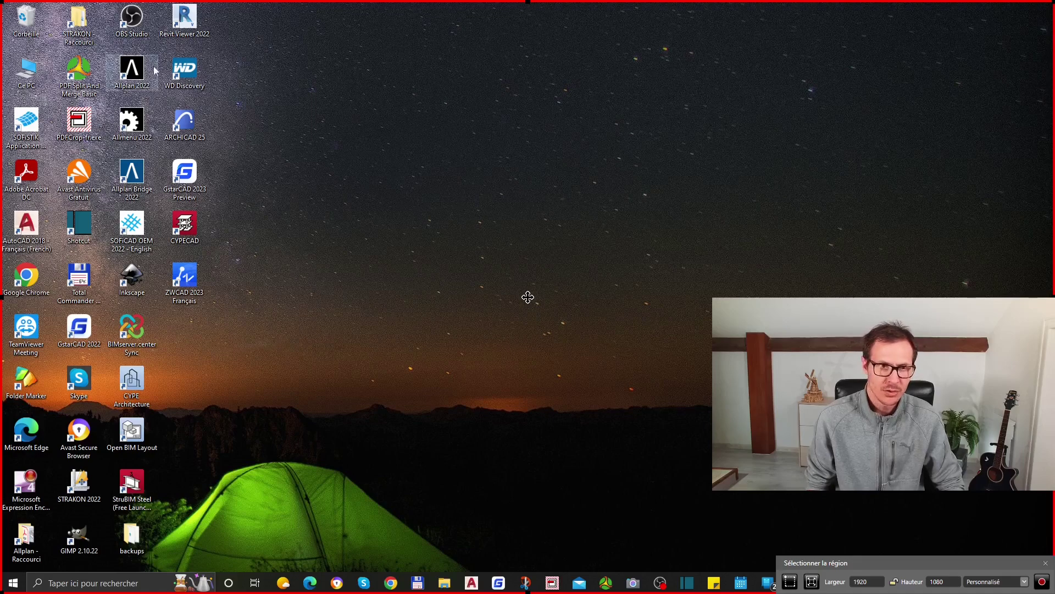
click(793, 585)
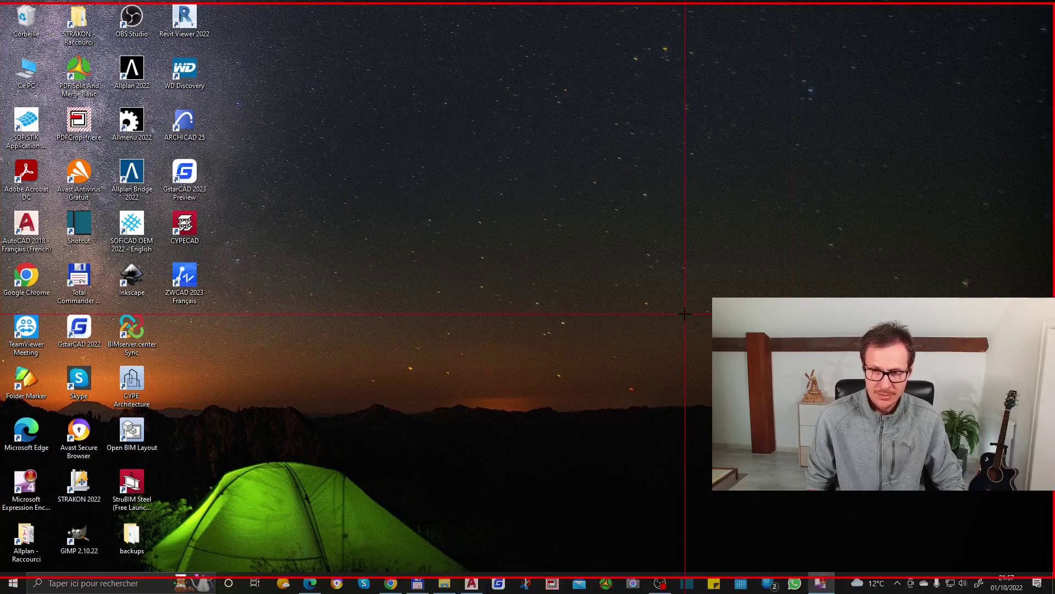
click(394, 253)
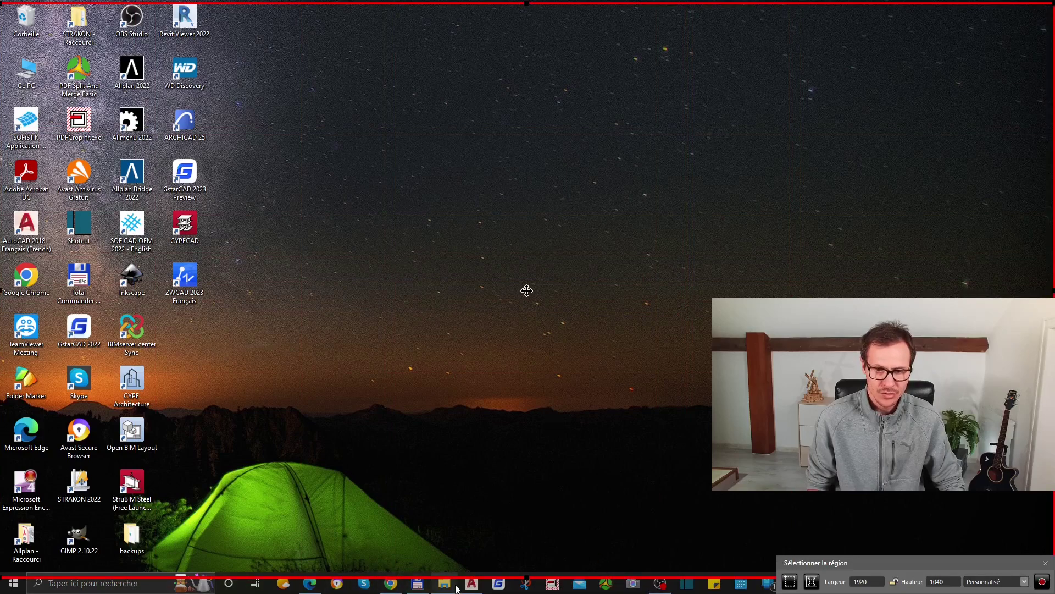
click(790, 581)
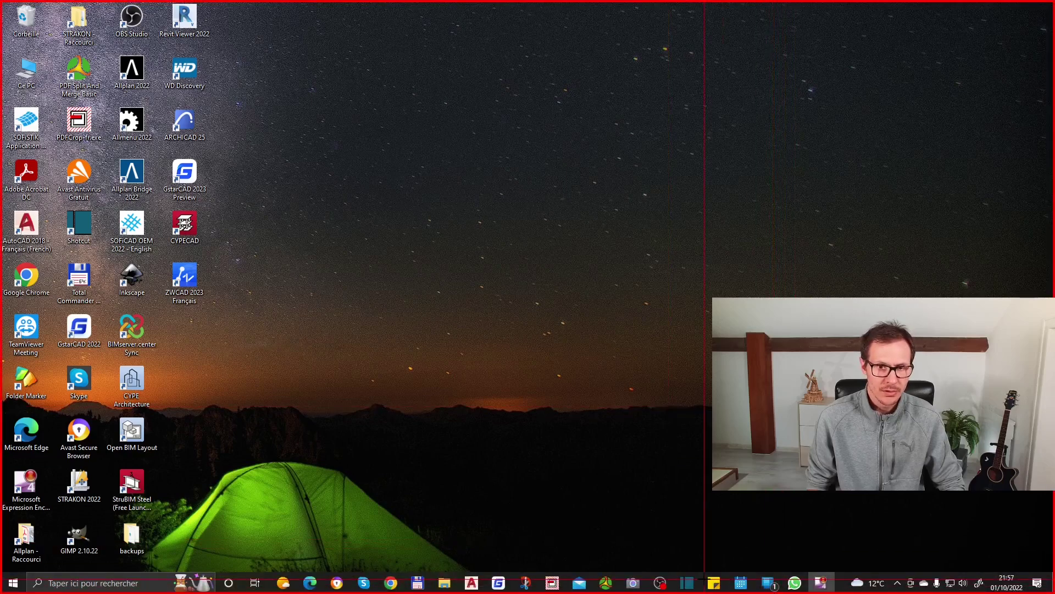
click(705, 583)
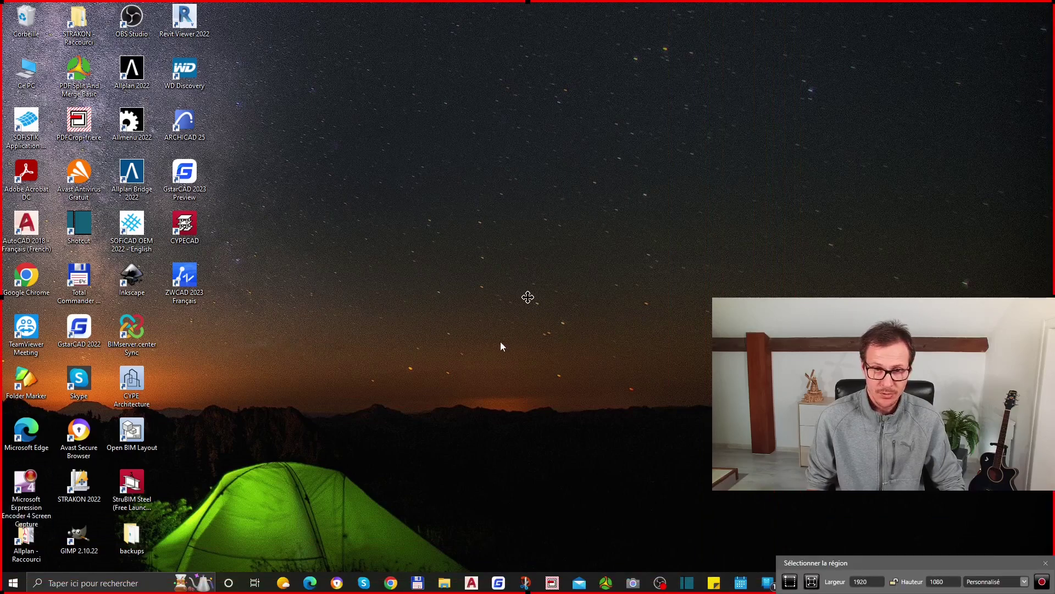
Step: Set the capture region to 1700 wide and 800 high, and move it to the middle of the screen
drag(320, 173, 447, 328)
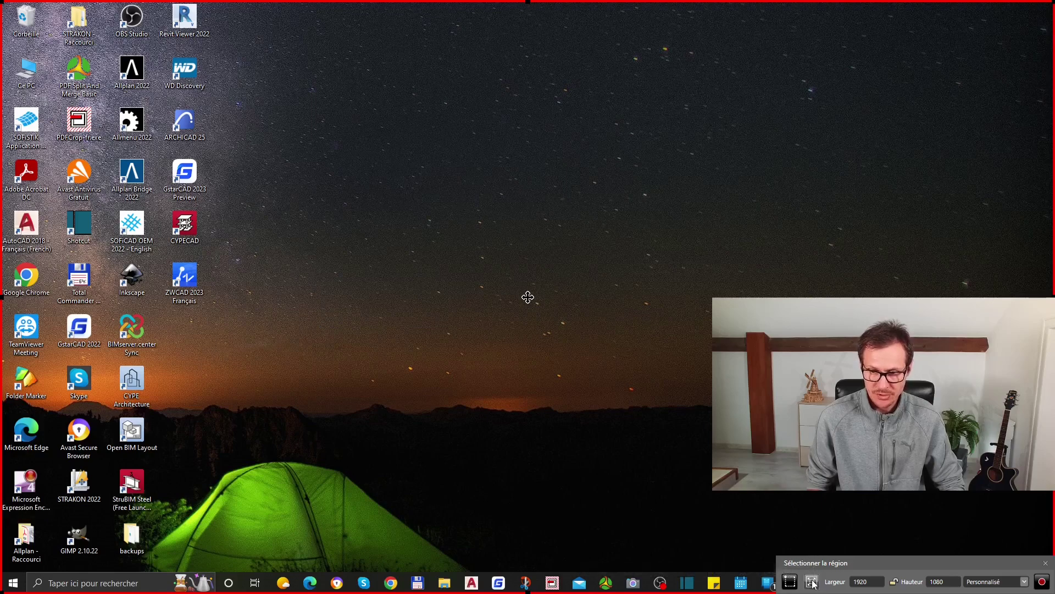
drag(308, 134, 622, 492)
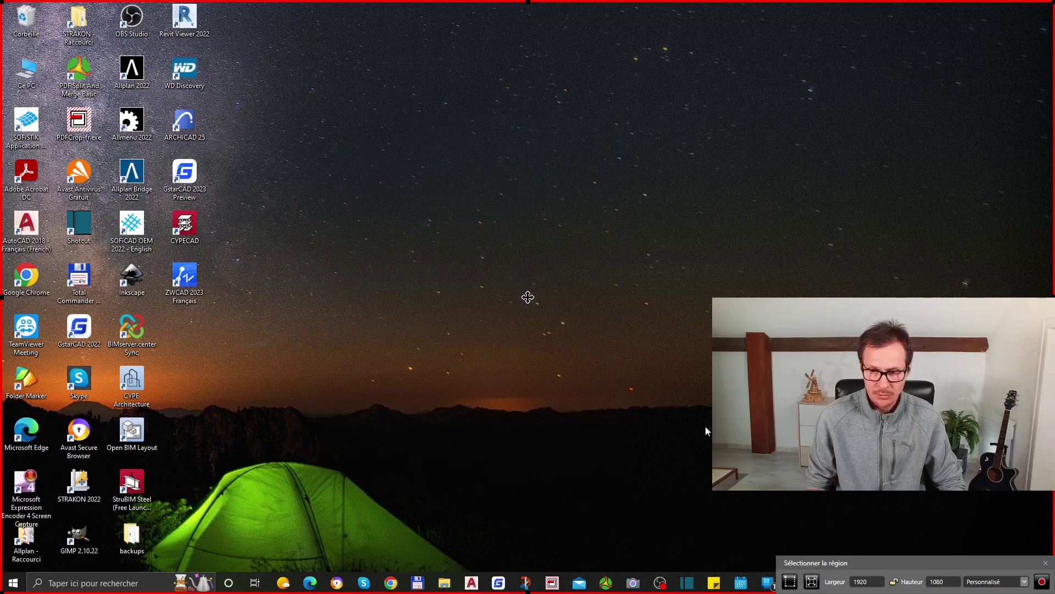
click(867, 582)
key(BackSpace)
key(BackSpace)
key(BackSpace)
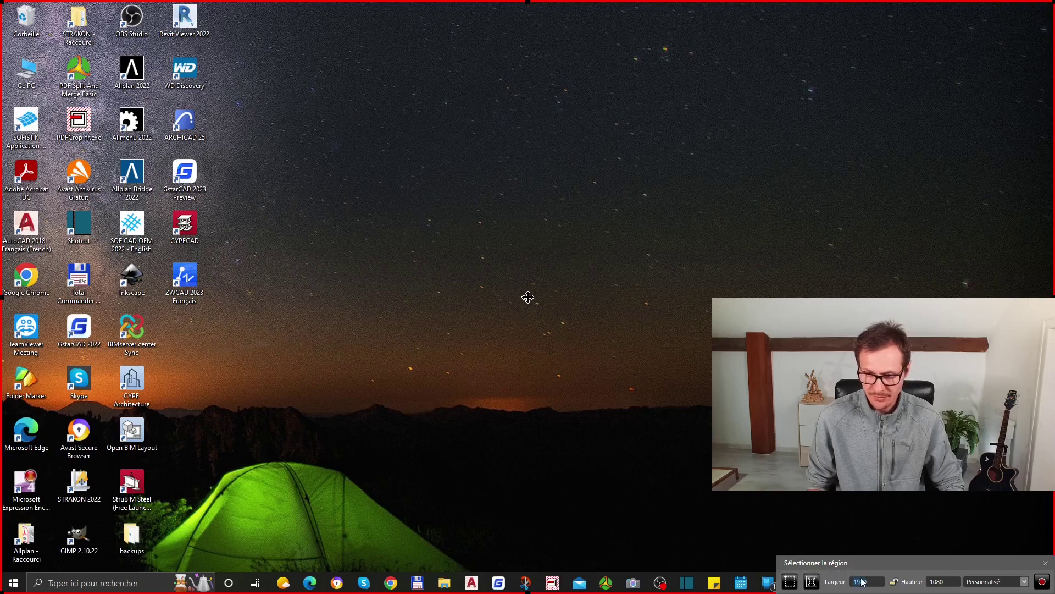
text(700)
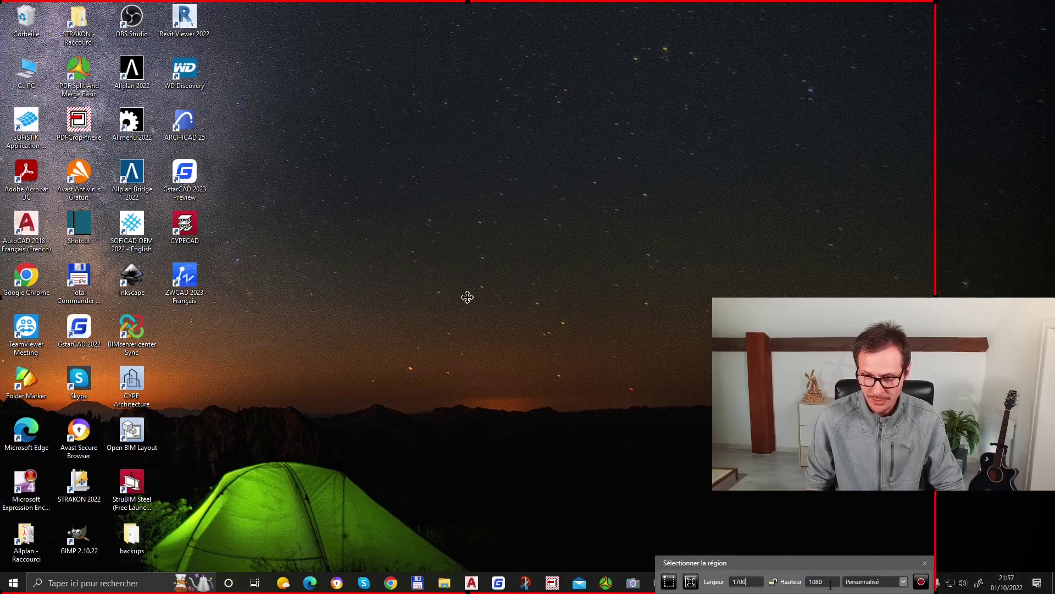
text(800)
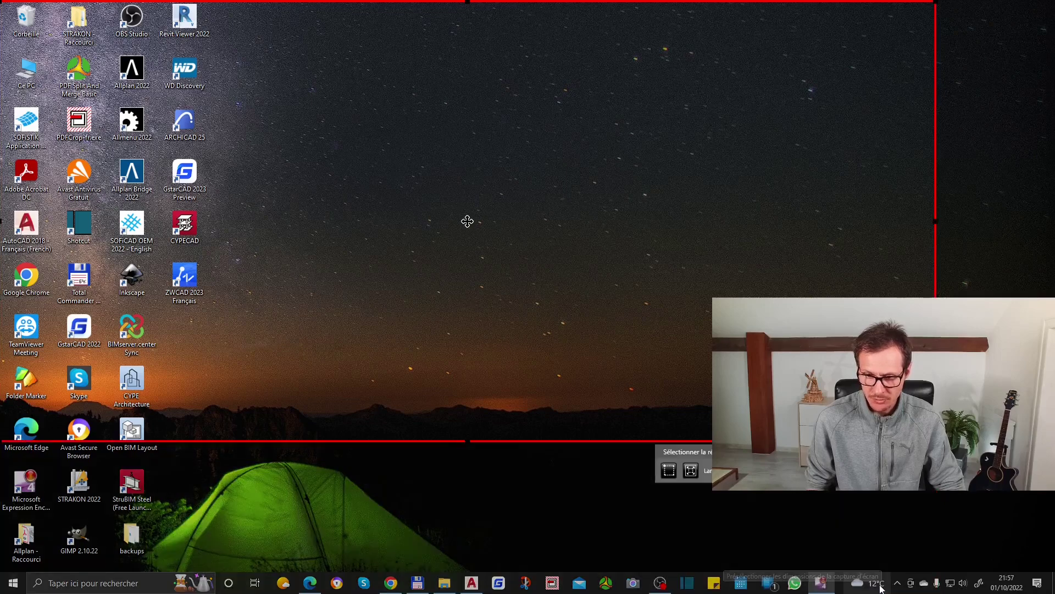
mouse_move(880, 587)
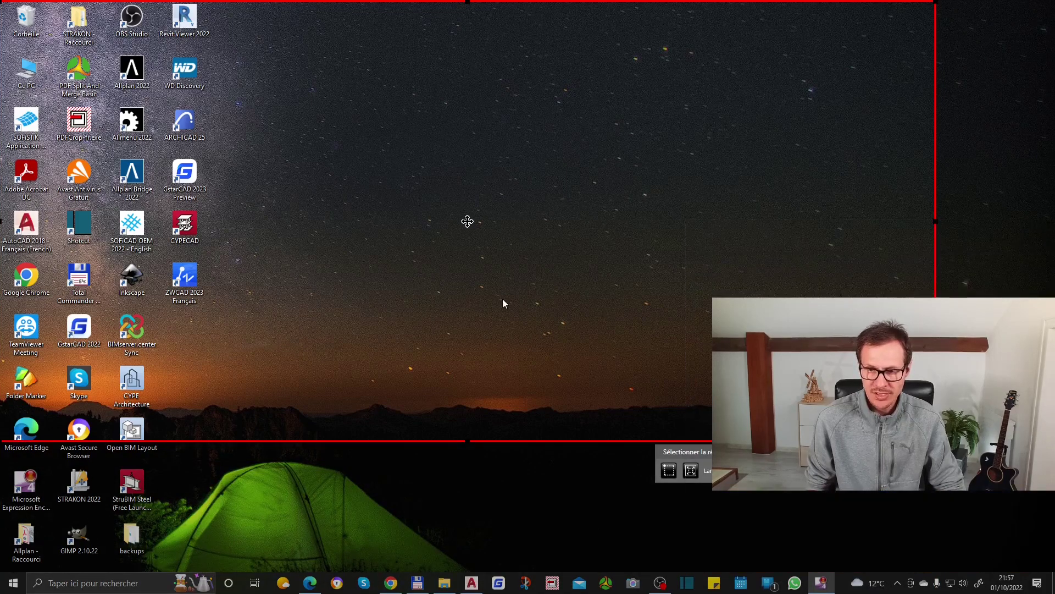
drag(467, 220, 594, 299)
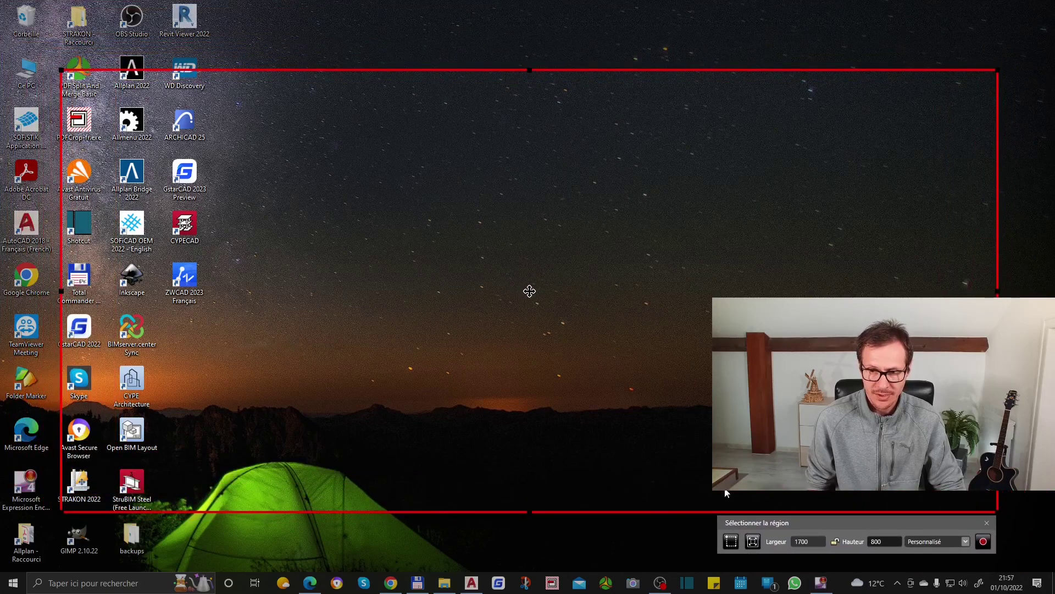
Step: Reselect the full 1920 × 1080 screen as the capture region and start the recording
click(731, 541)
click(694, 308)
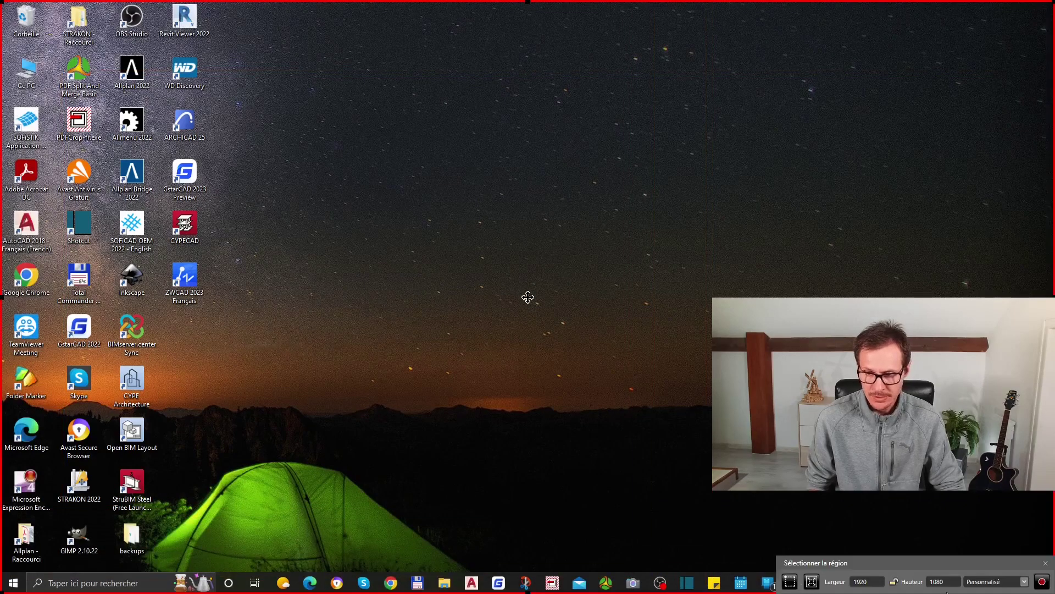
click(1042, 583)
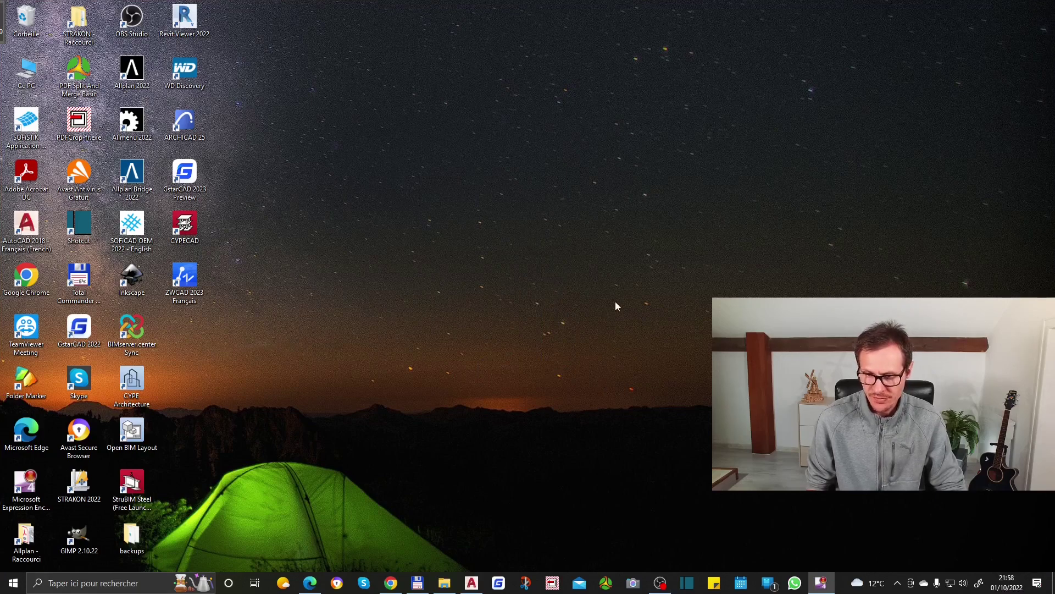
mouse_move(823, 587)
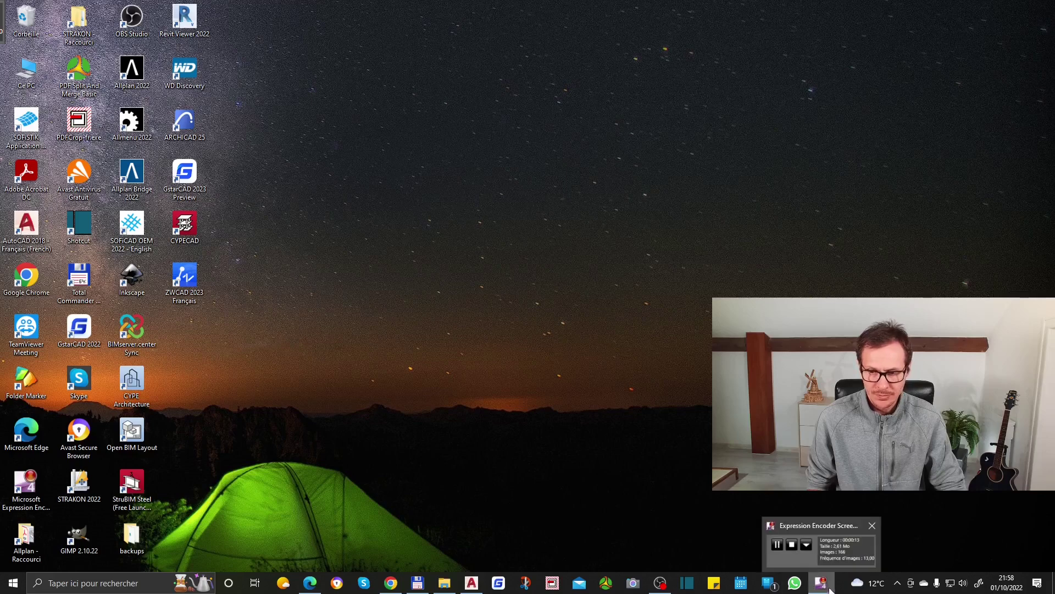
Step: Stop the running screen recording and send the captured video to the encoder
right_click(819, 589)
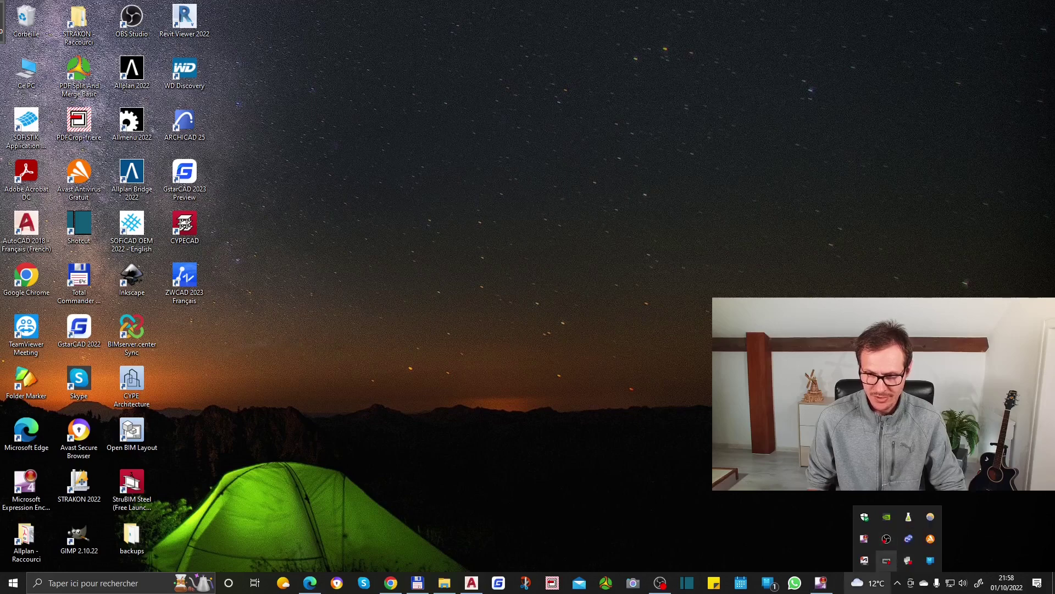
right_click(864, 539)
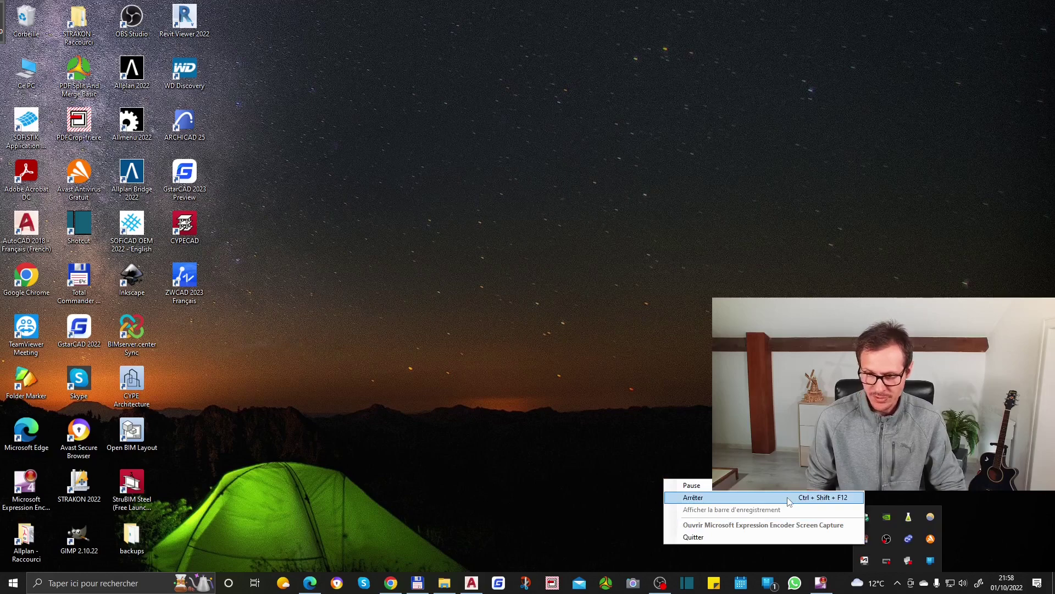
click(692, 497)
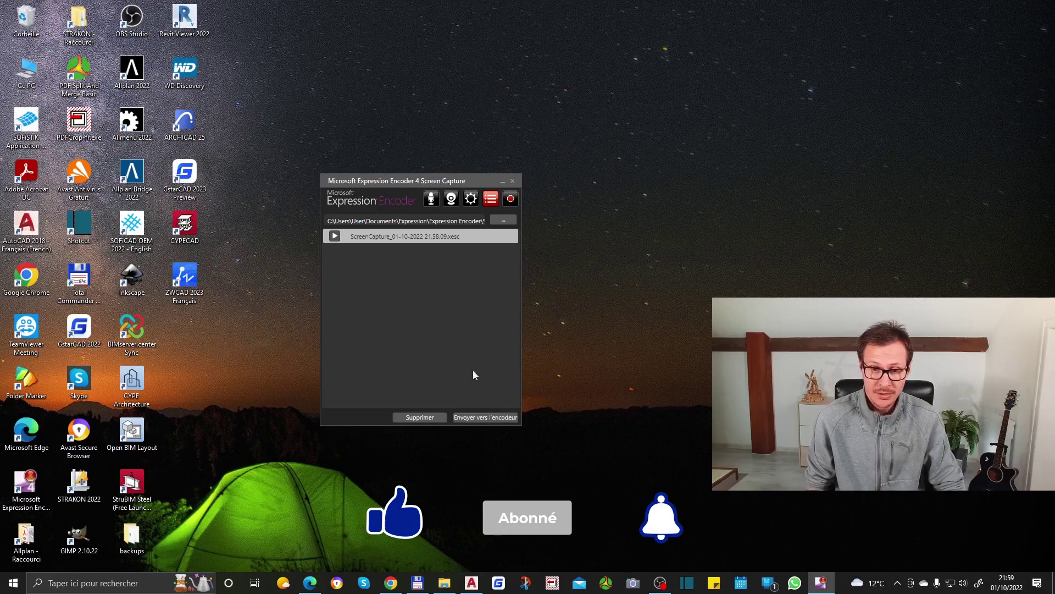
click(490, 418)
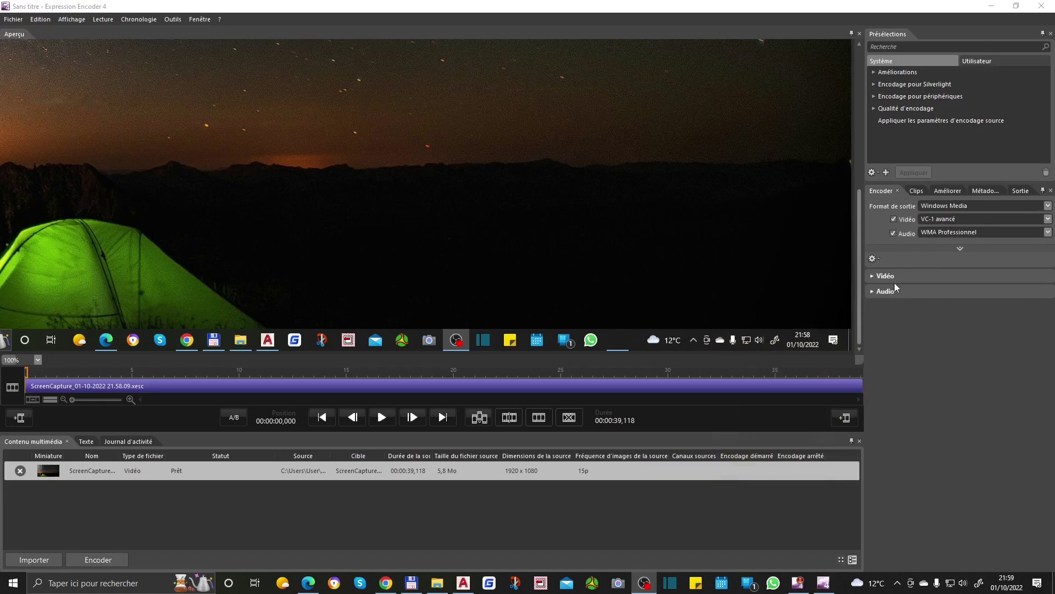
Step: Expand the video encoding settings and examine the available video codec choices
click(872, 276)
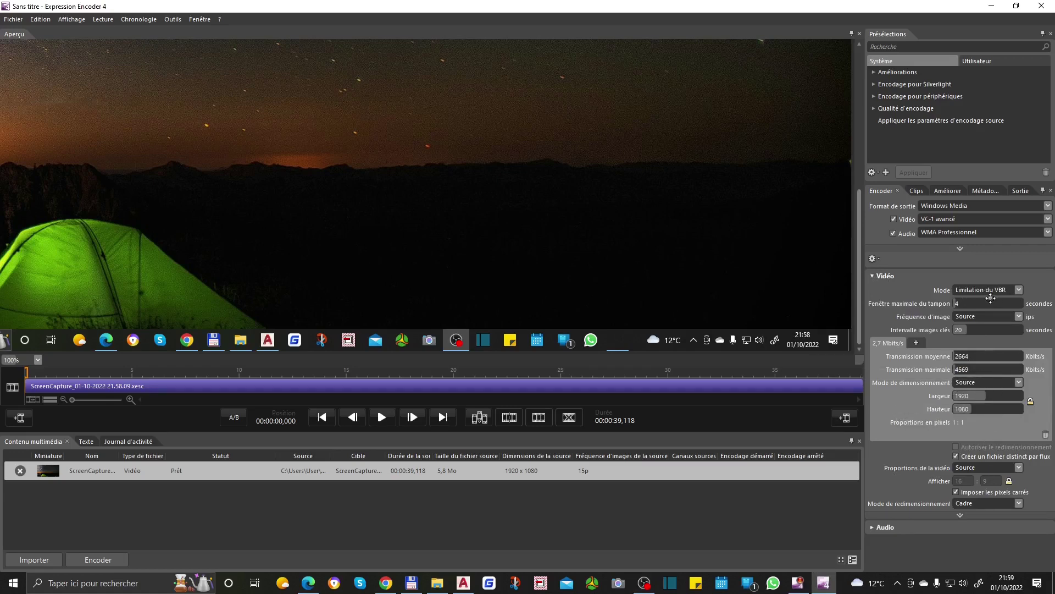
click(964, 220)
click(965, 223)
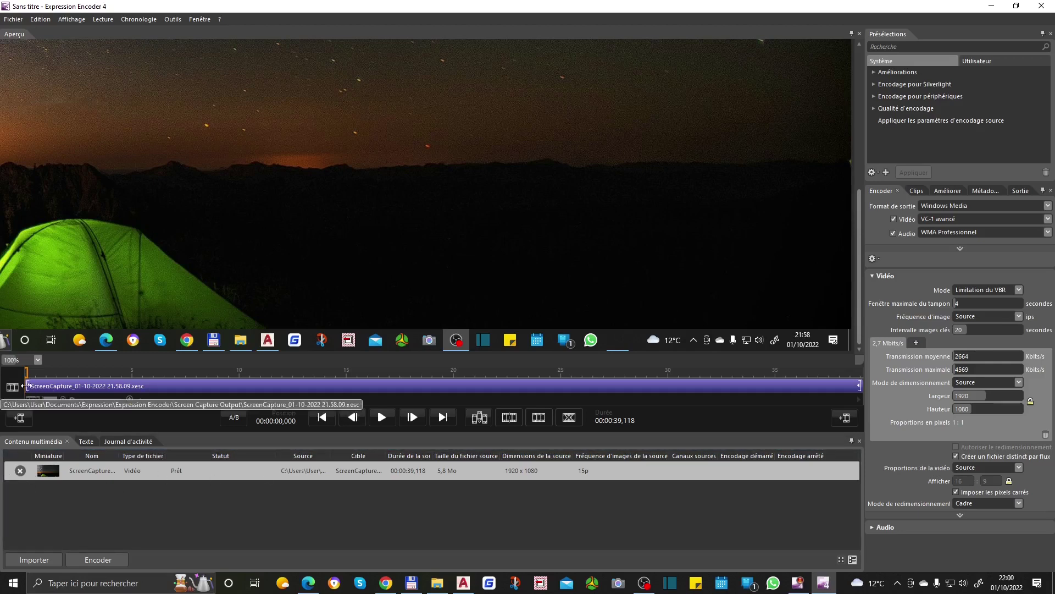
Step: Trim the beginning of the captured clip to a total duration of about 36.9 seconds, checking frames along the timeline
drag(28, 386, 85, 385)
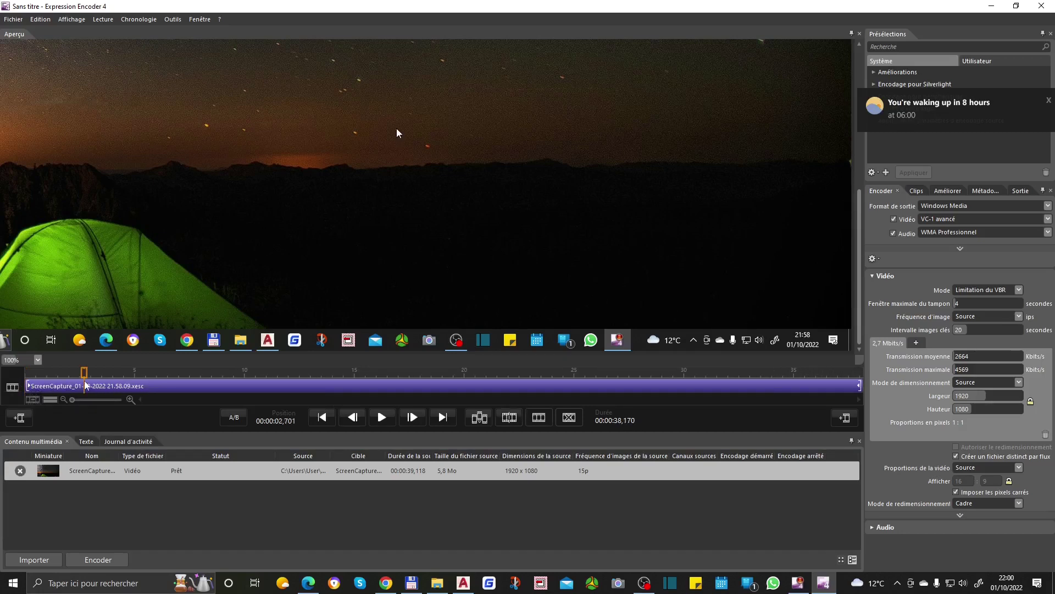
click(140, 387)
click(107, 386)
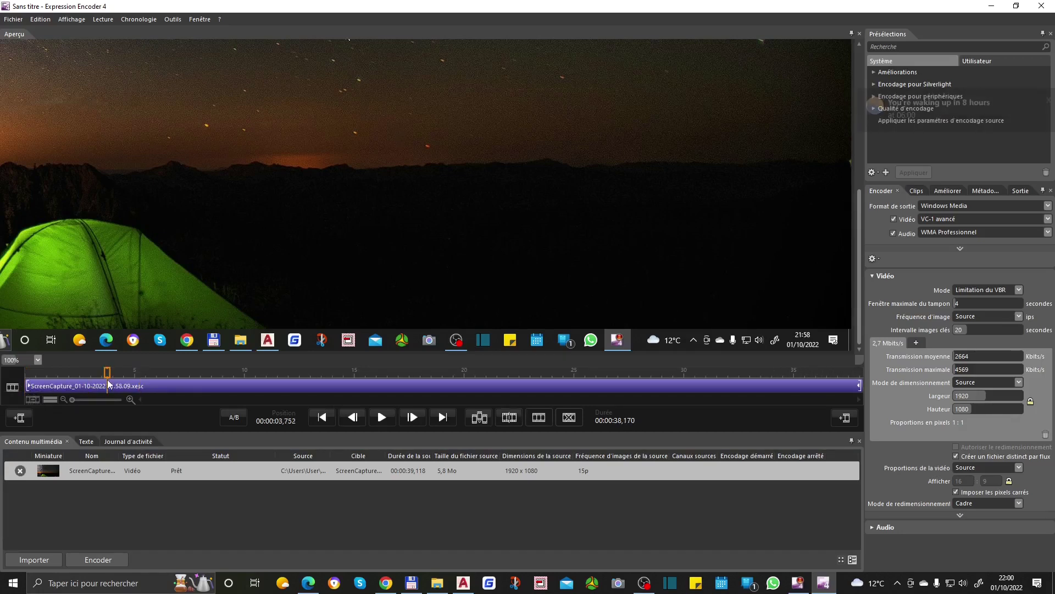
click(366, 385)
drag(31, 386, 59, 386)
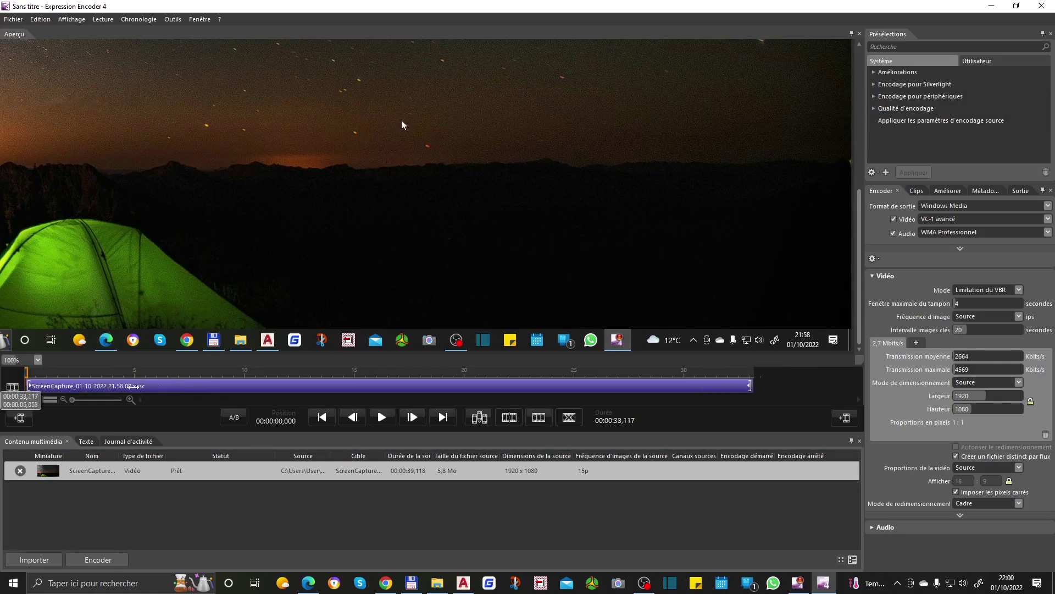
Step: Split the clip at 6.745 seconds and delete the section before the cut
click(179, 387)
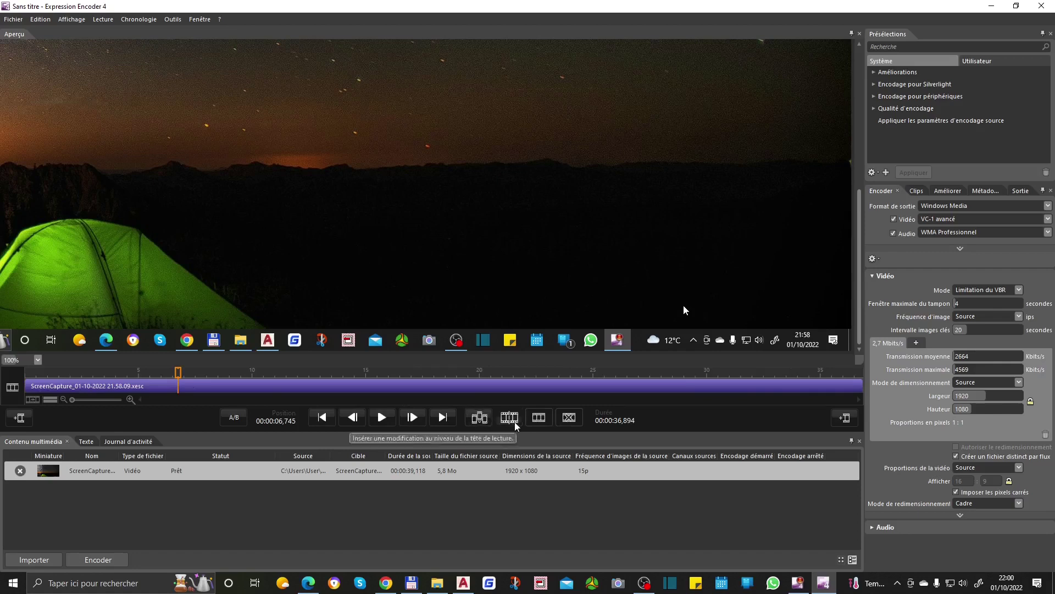
click(226, 374)
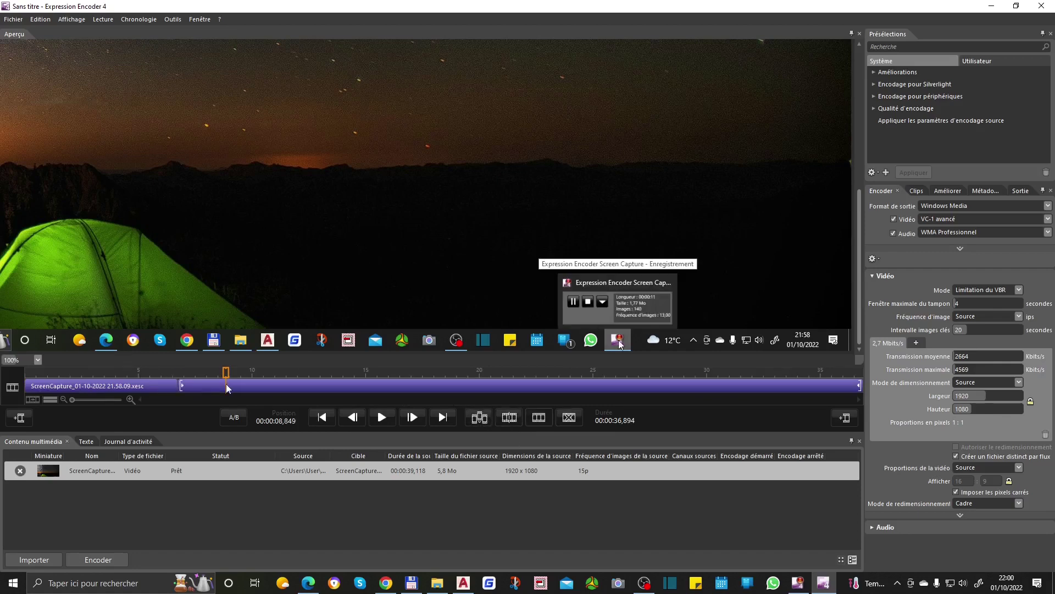
click(162, 390)
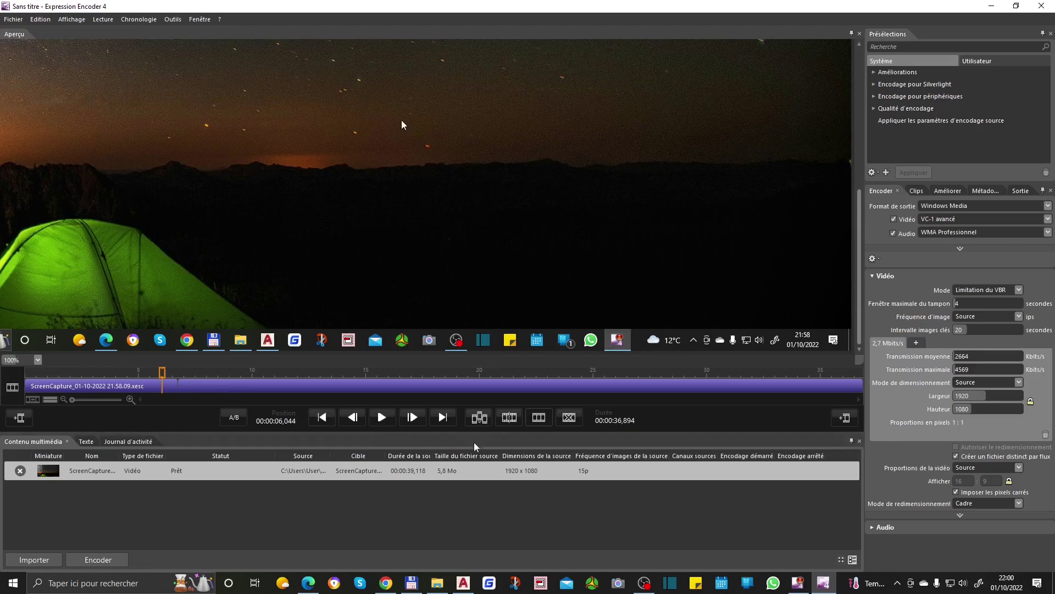
click(569, 418)
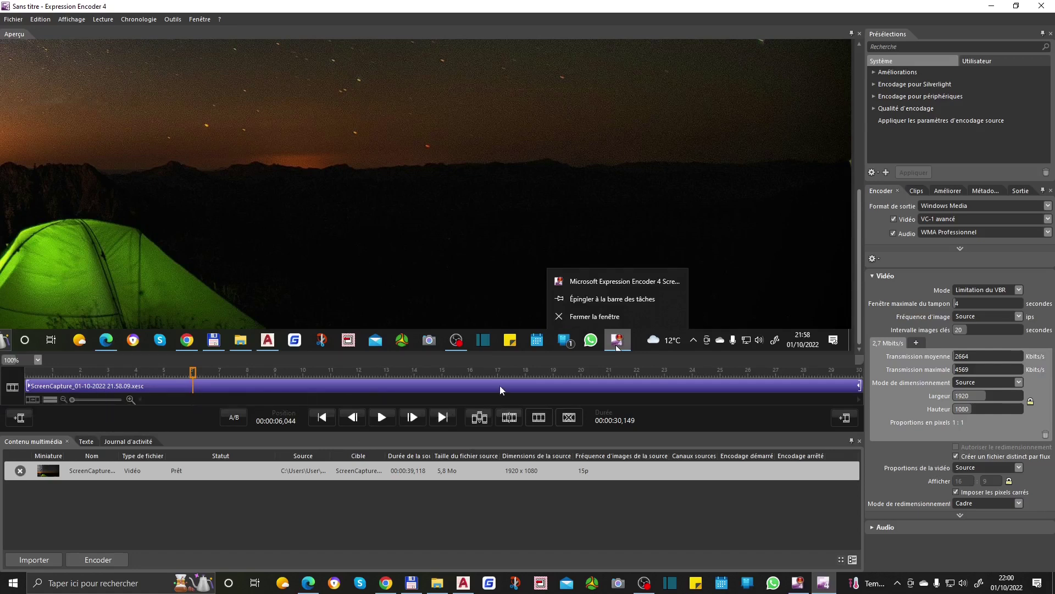
Step: Check frames along the timeline and split the remaining clip at 11.913 seconds
click(648, 385)
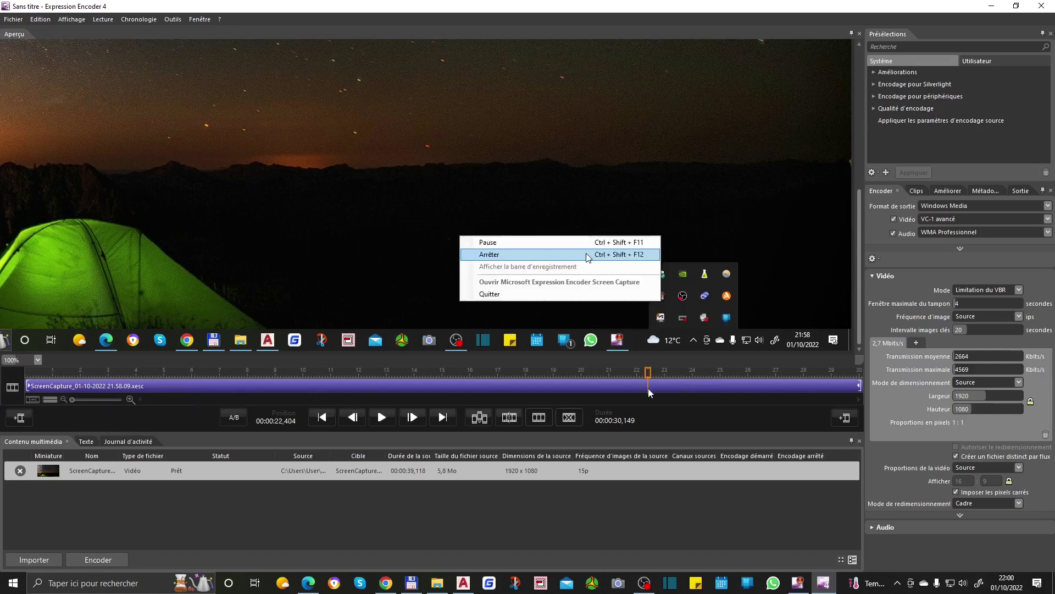
click(397, 385)
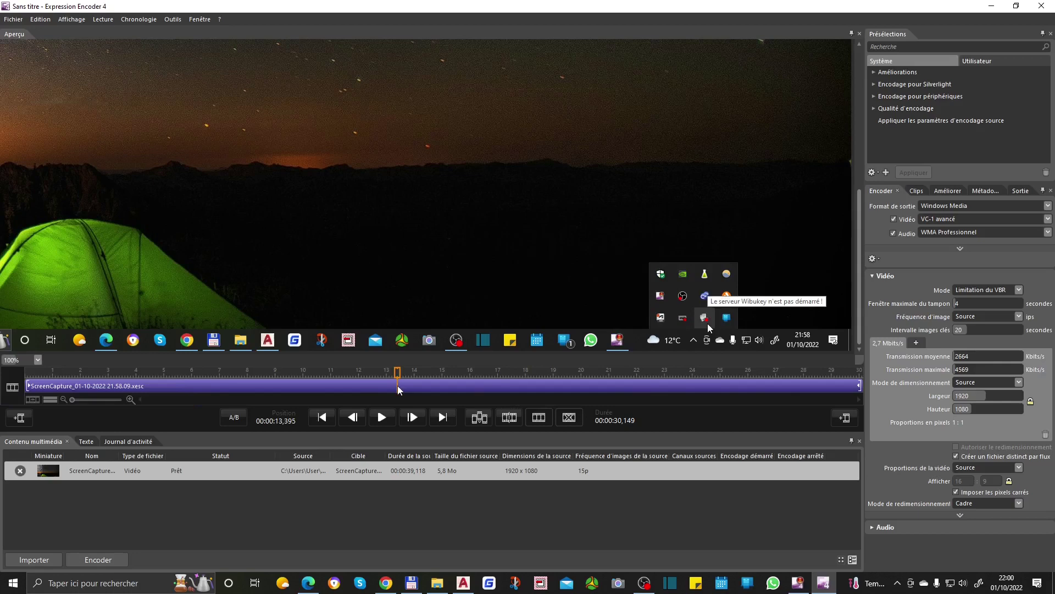
click(461, 386)
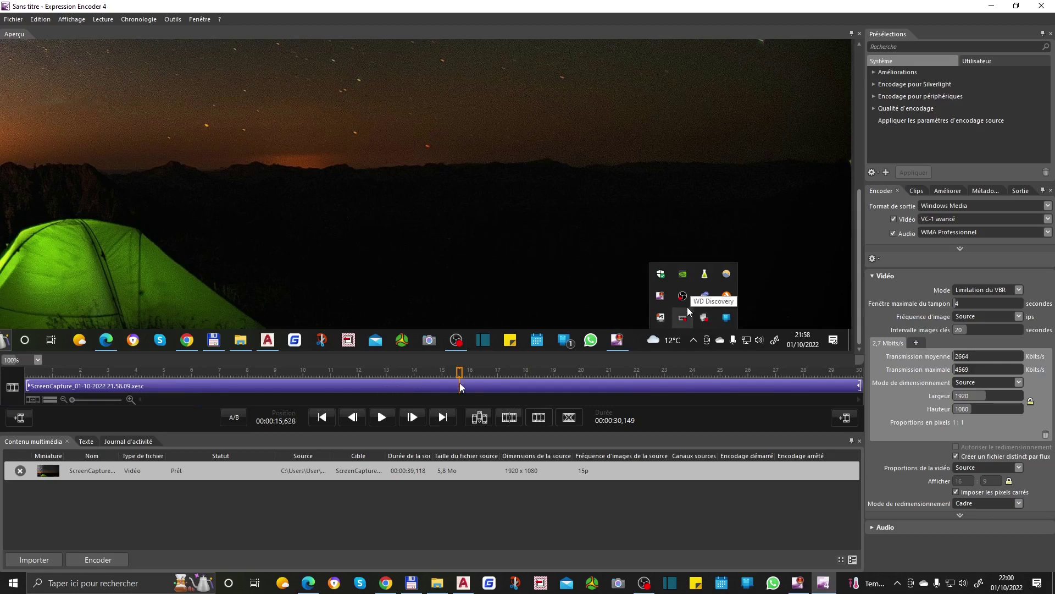
click(388, 386)
click(356, 386)
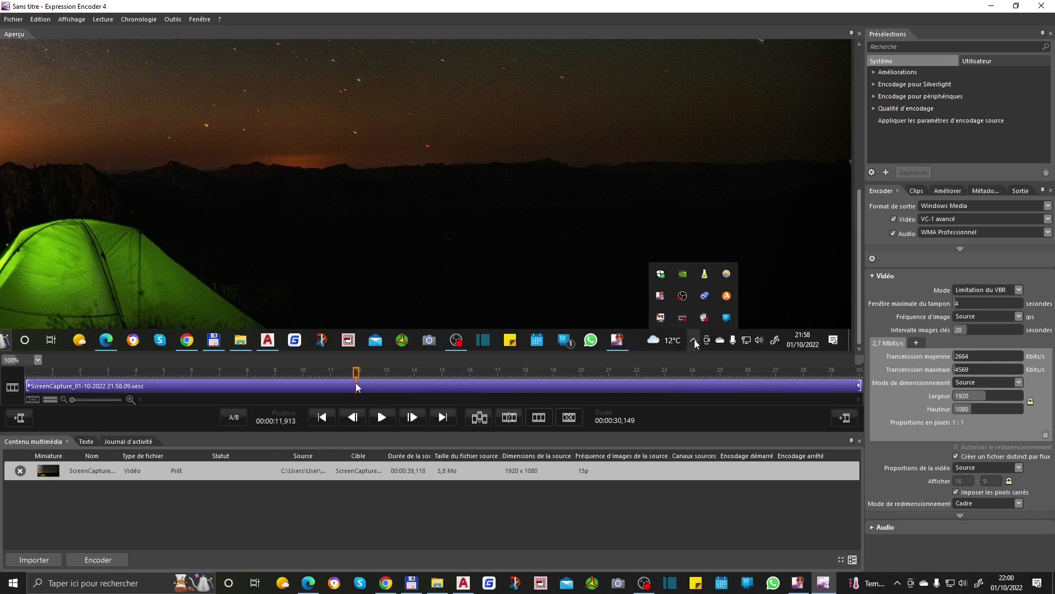
click(510, 417)
Step: Preview frames in both segments, before and after the cut near 12 seconds
click(430, 386)
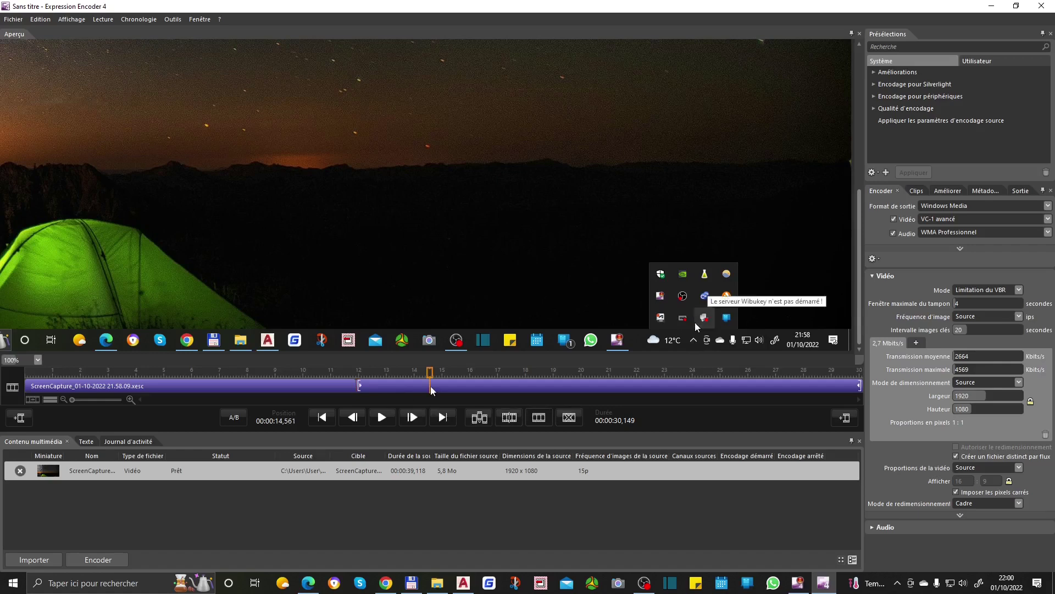
click(478, 386)
click(419, 388)
click(213, 388)
click(213, 388)
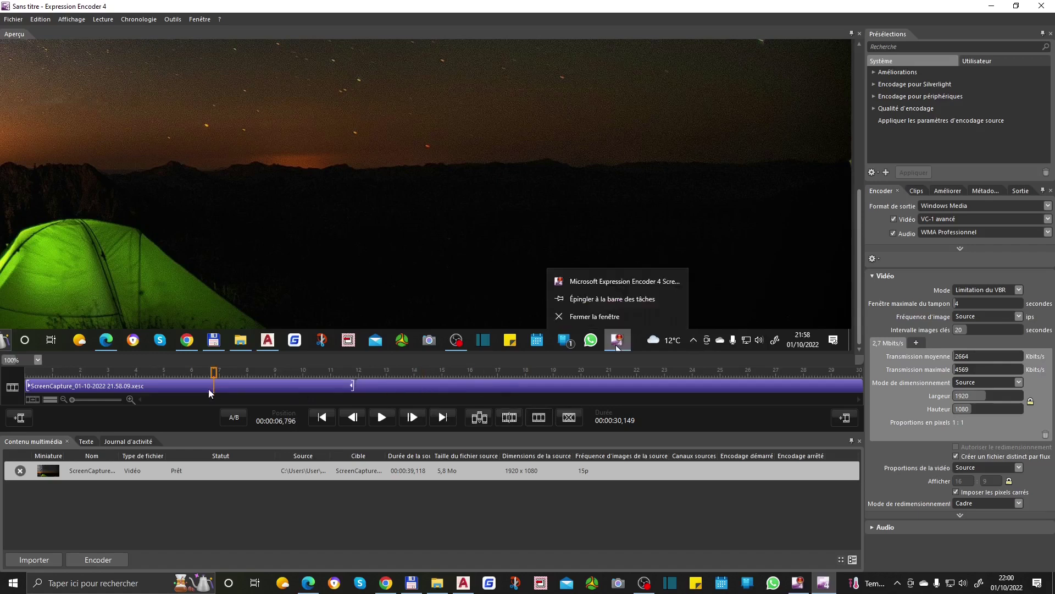
click(164, 387)
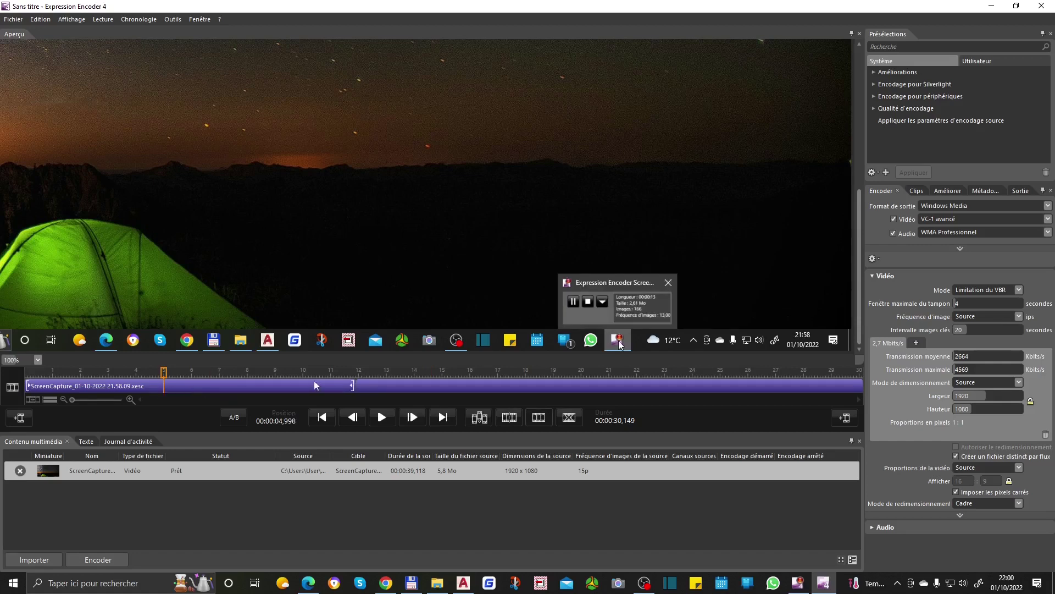
click(278, 386)
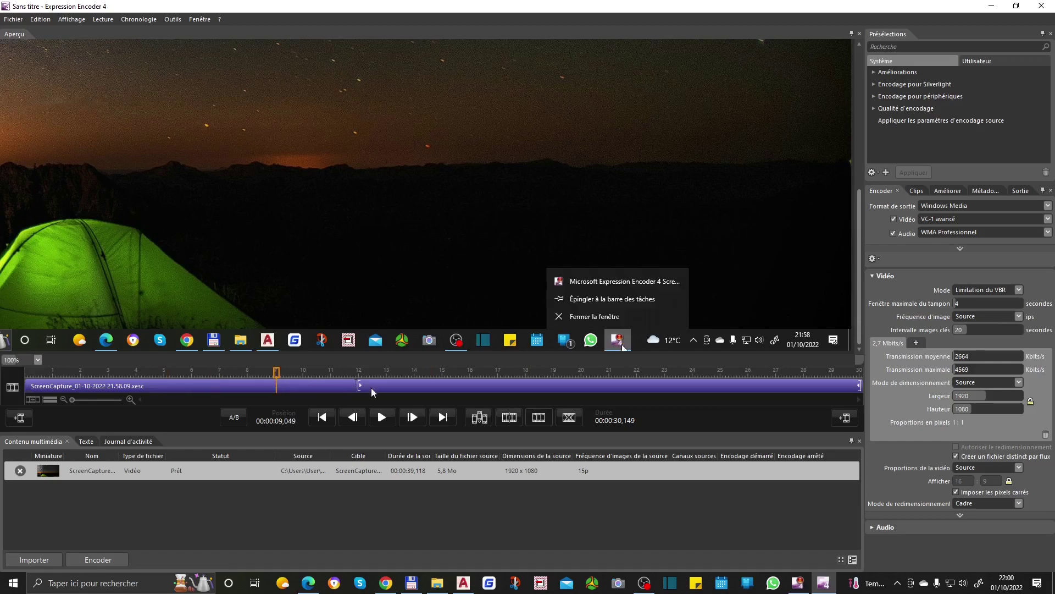
click(341, 387)
click(388, 386)
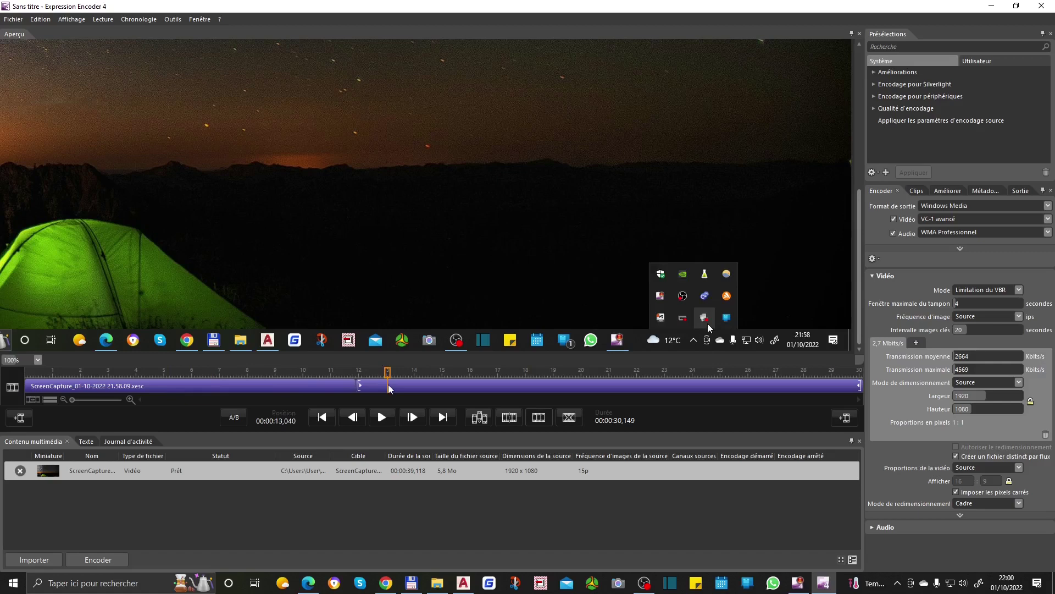
click(334, 386)
click(292, 386)
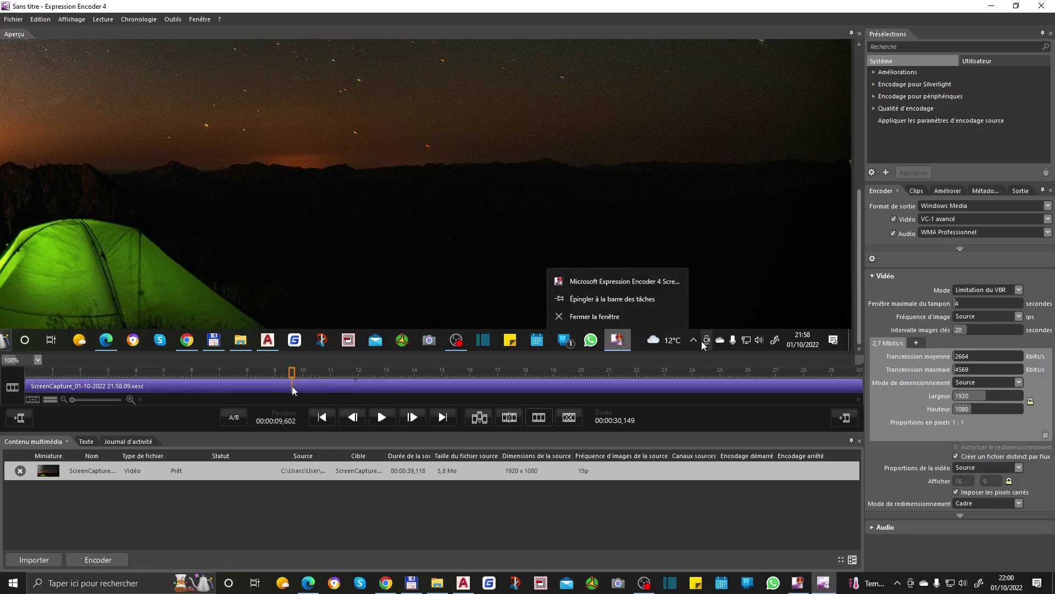
click(241, 386)
click(198, 386)
click(157, 387)
click(120, 387)
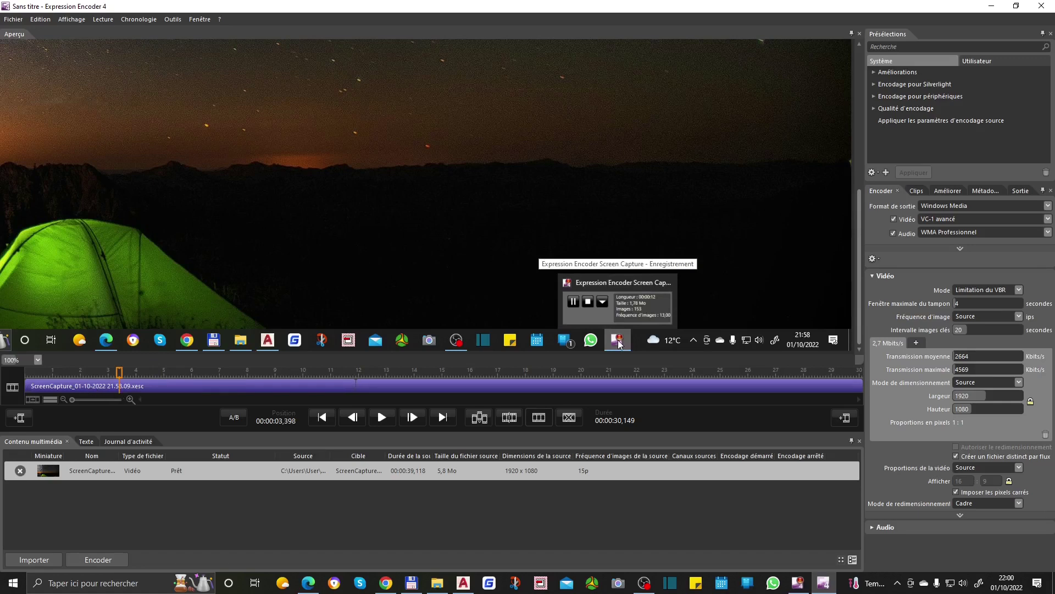
click(64, 385)
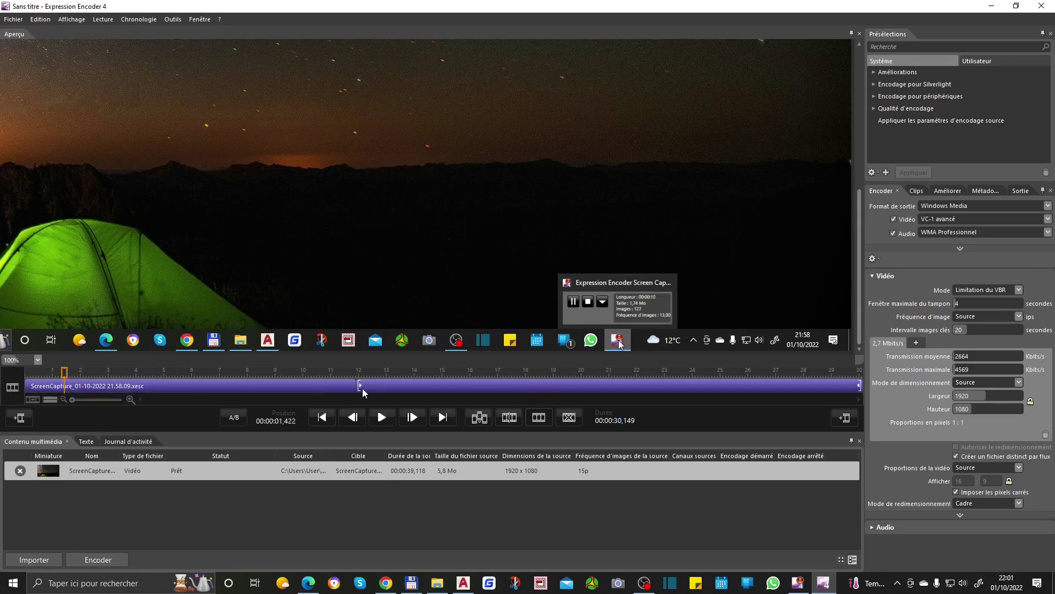
Step: Split the clip at 14.719 seconds and delete the section between the two cuts
click(434, 384)
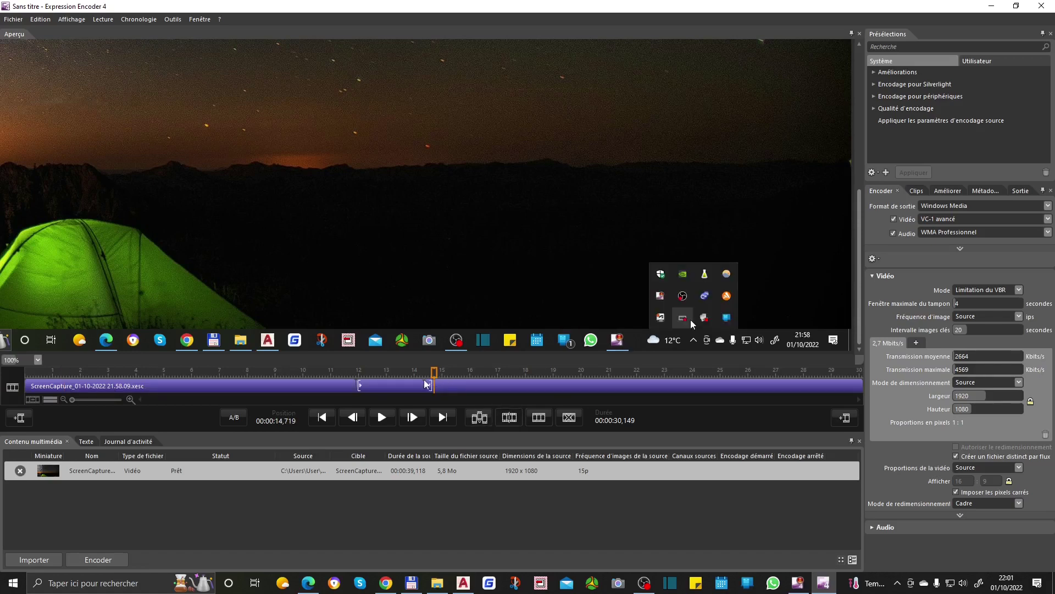
click(404, 385)
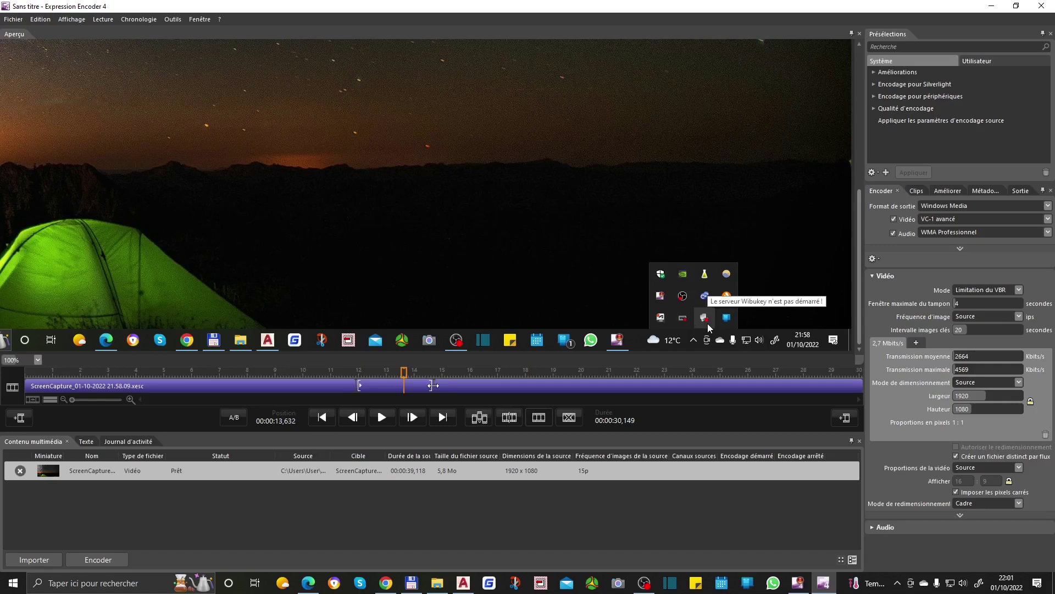
click(418, 384)
click(571, 420)
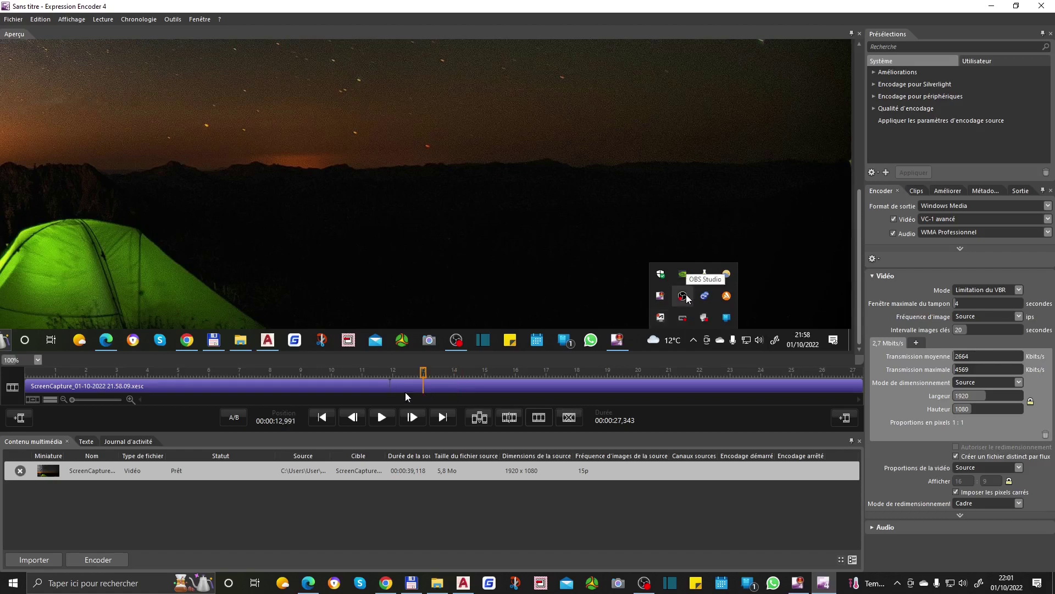
Step: Trim the end of the clip to a 12.722-second duration, and shorten its beginning to reach 8.670 seconds
click(343, 383)
click(457, 380)
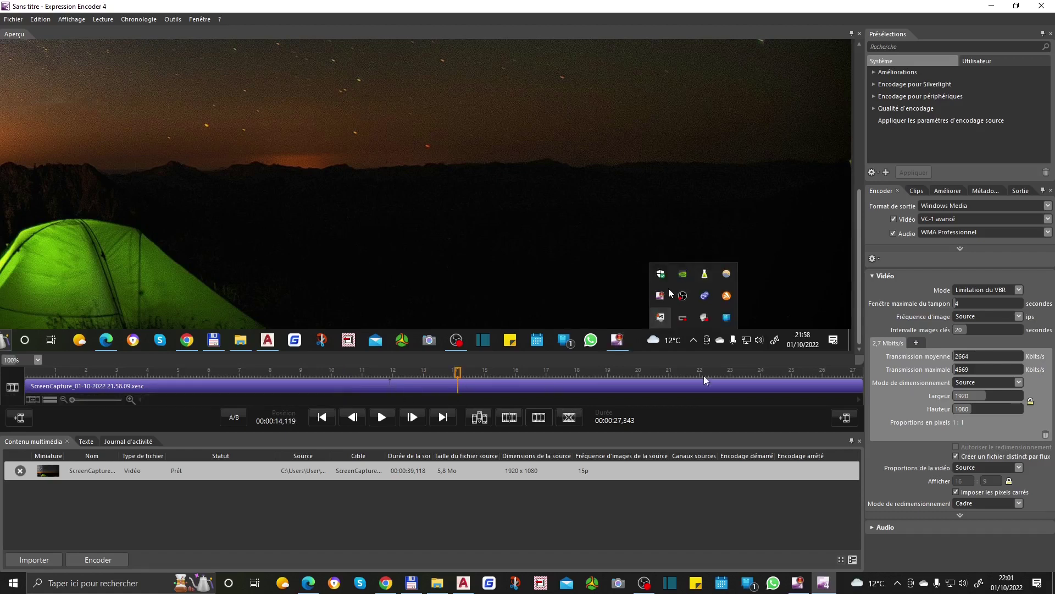
drag(859, 386, 417, 387)
click(301, 378)
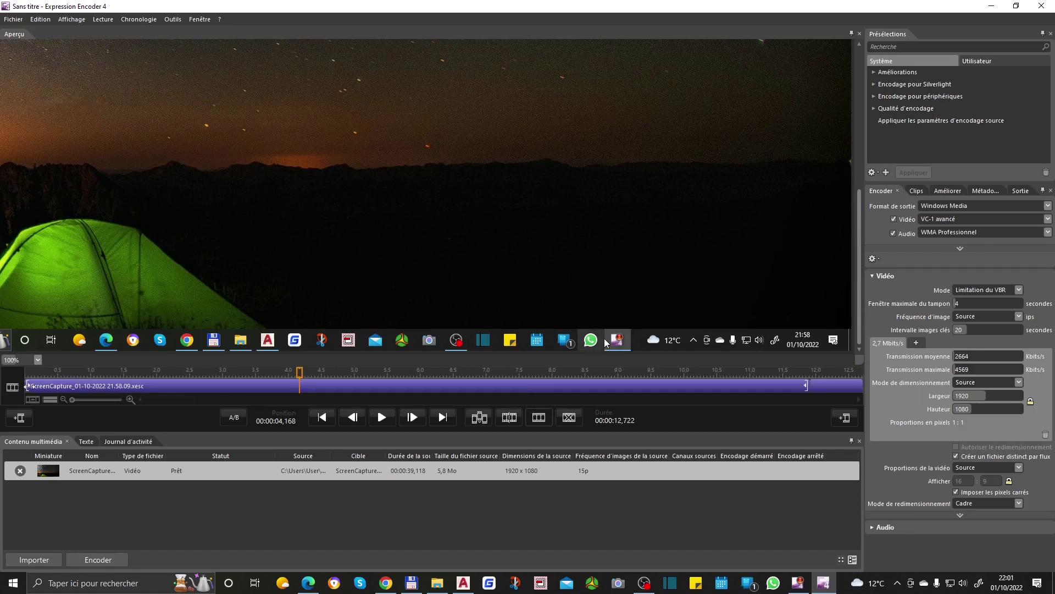
key(i)
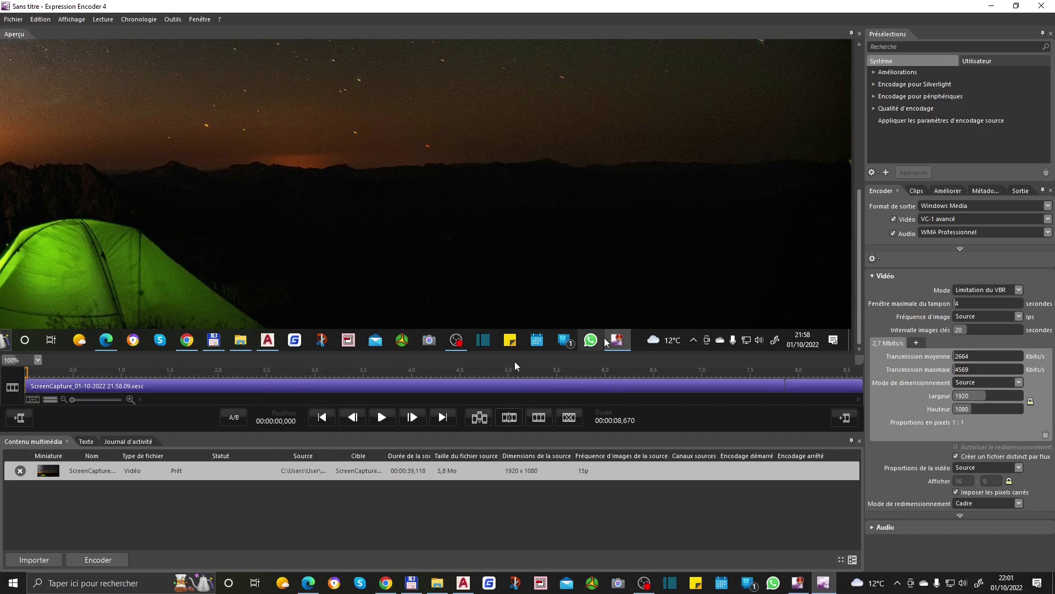
Step: Encode the trimmed clip after a playback check, and close the encoder without saving the job
click(384, 419)
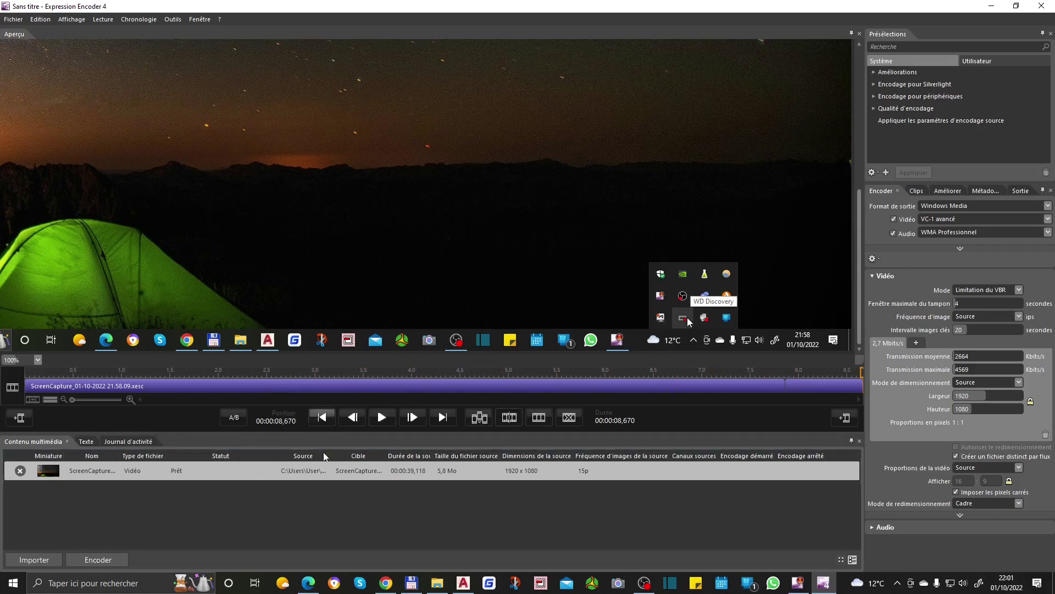
click(98, 559)
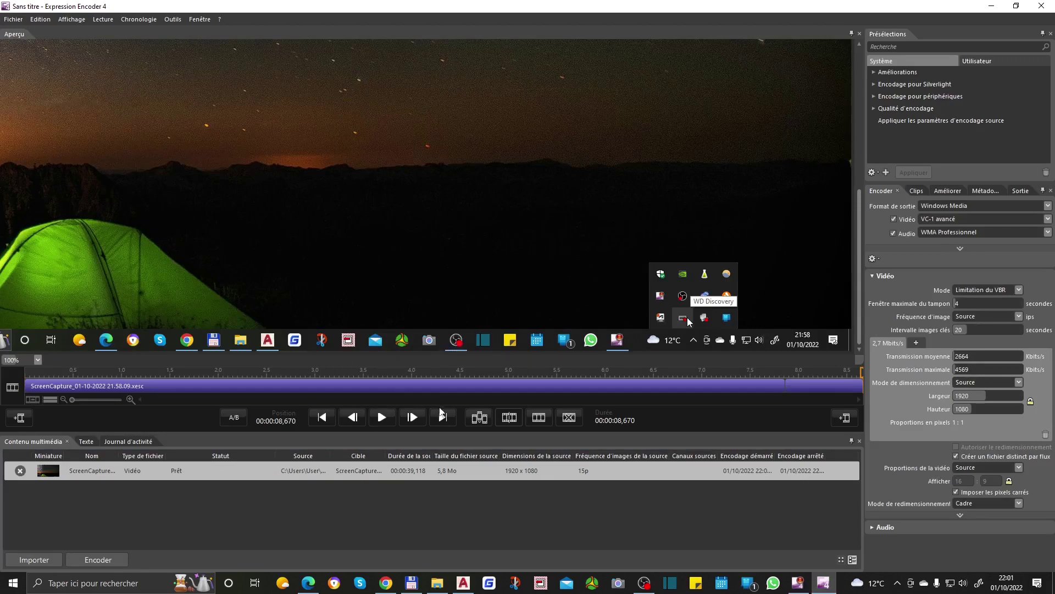
click(1042, 6)
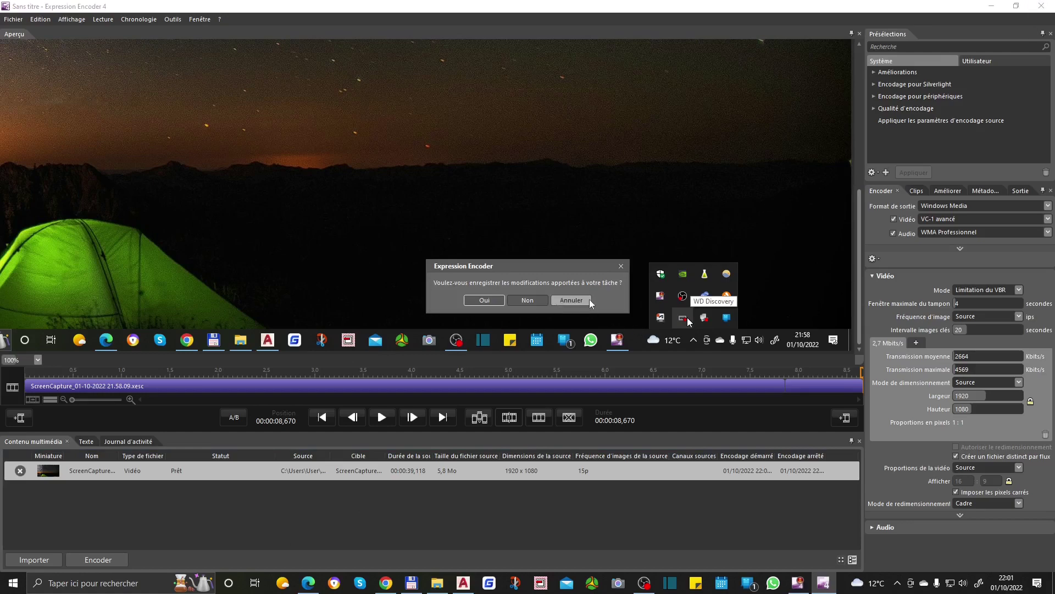
click(539, 302)
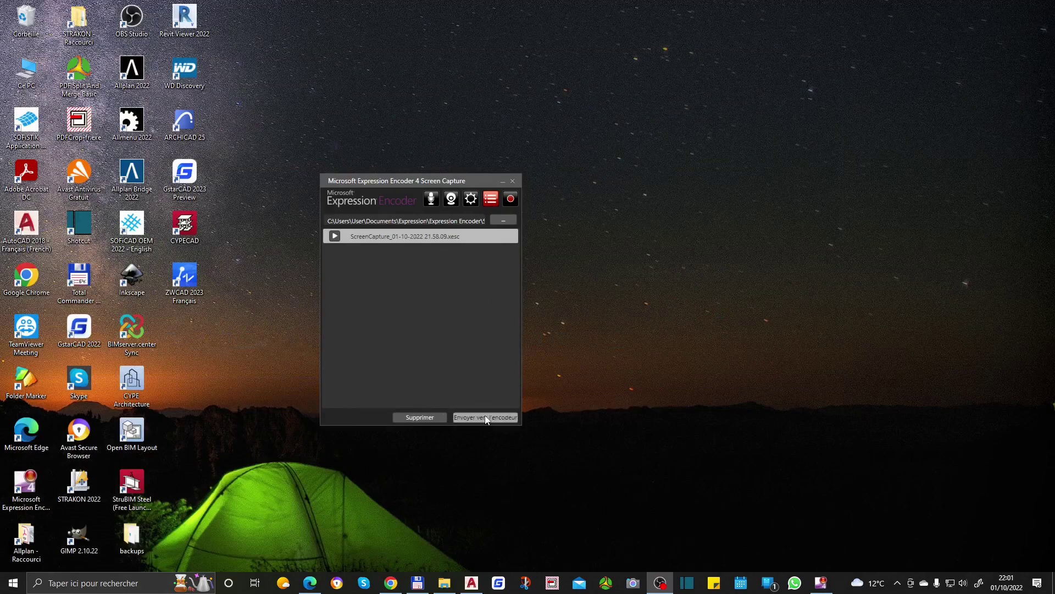
Step: Switch to File Explorer and open the Jobs folder in Documents > Expression > Expression Encoder
mouse_move(445, 588)
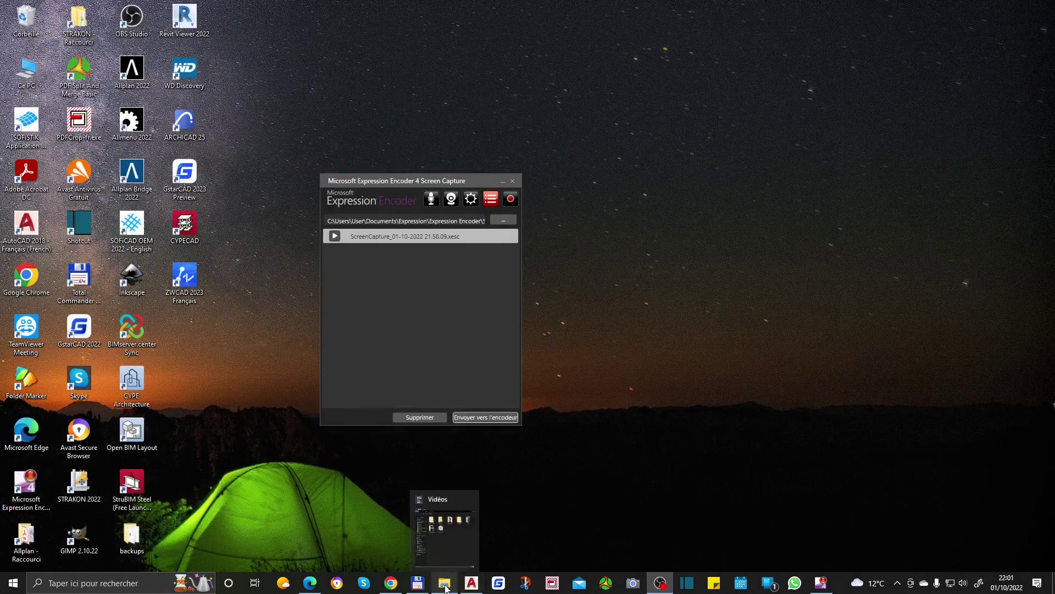
click(478, 531)
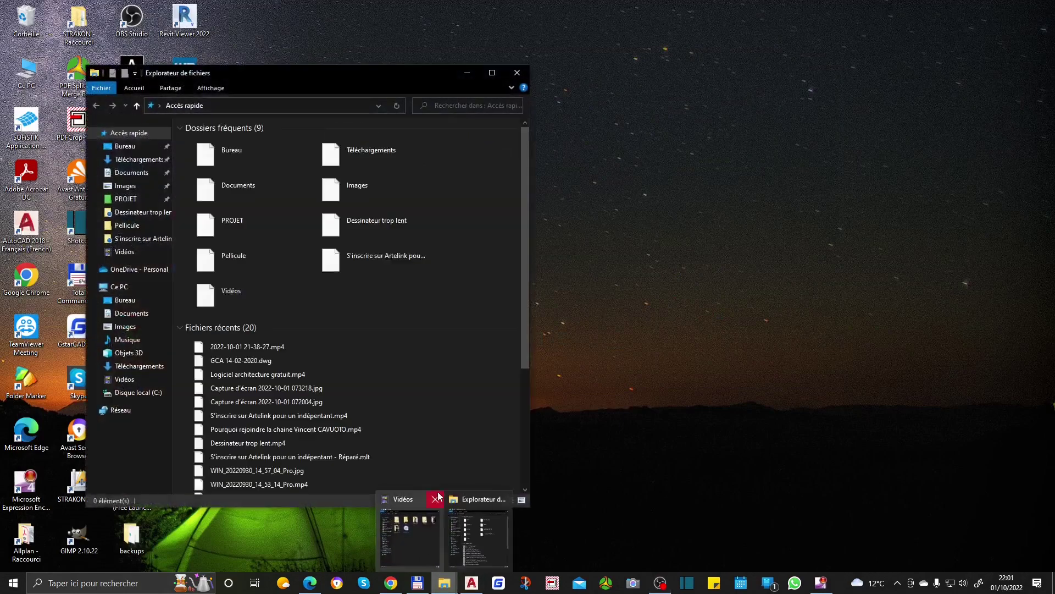
click(144, 175)
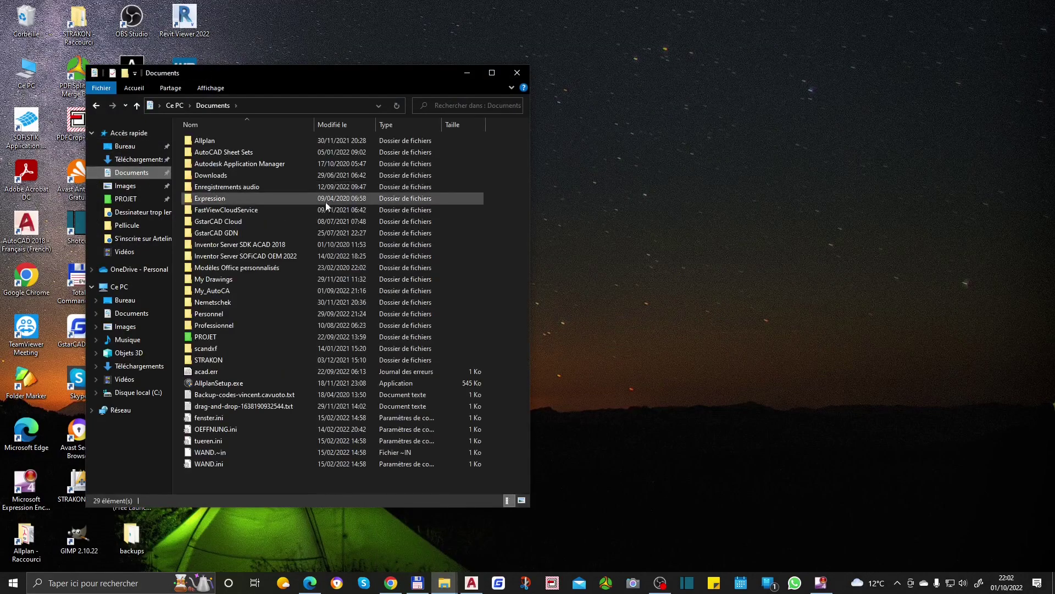
double_click(222, 199)
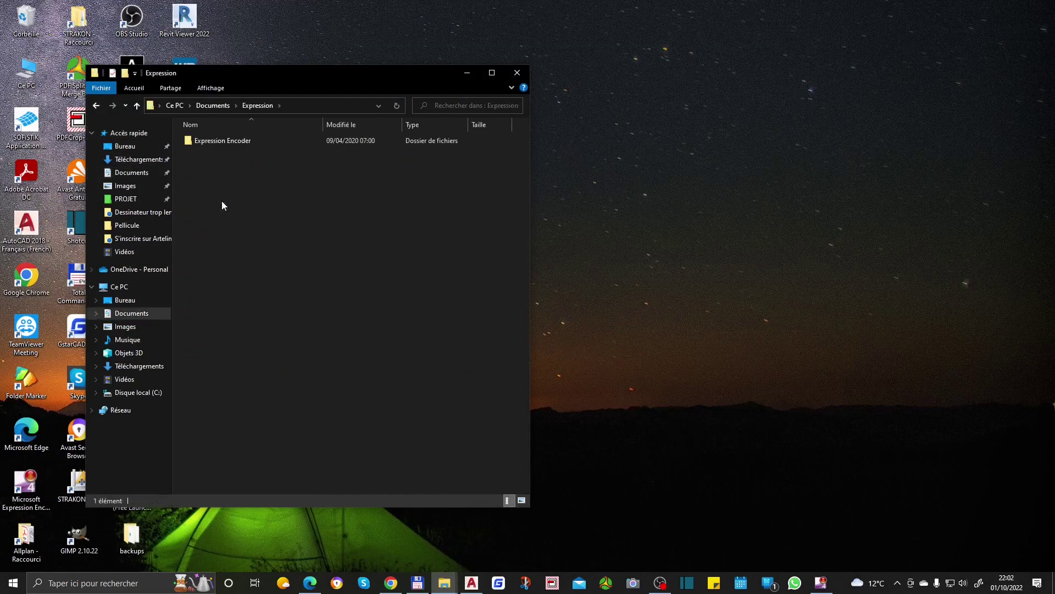
double_click(232, 139)
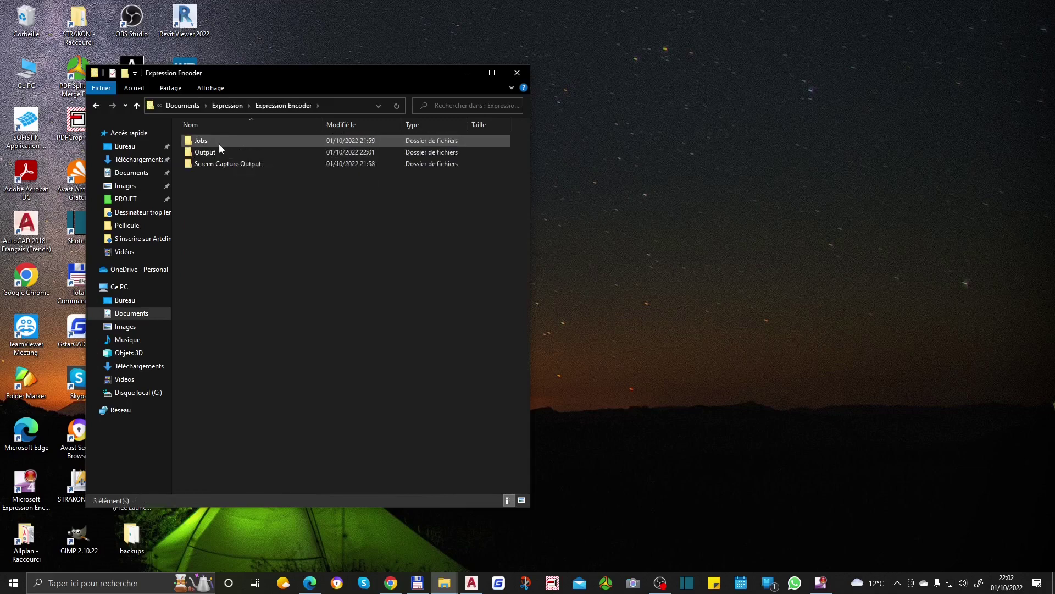
double_click(218, 142)
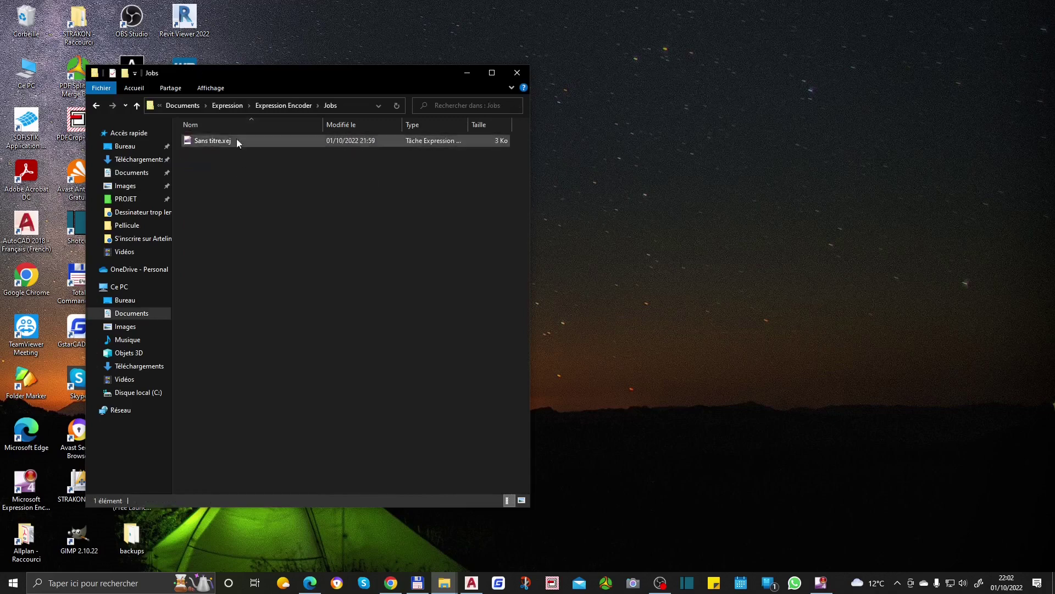
Step: Play the encoded ScreenCapture_01-10-2022 21.58.09.wmv from the dated subfolder of Output, and close the player
click(96, 106)
click(220, 153)
double_click(220, 154)
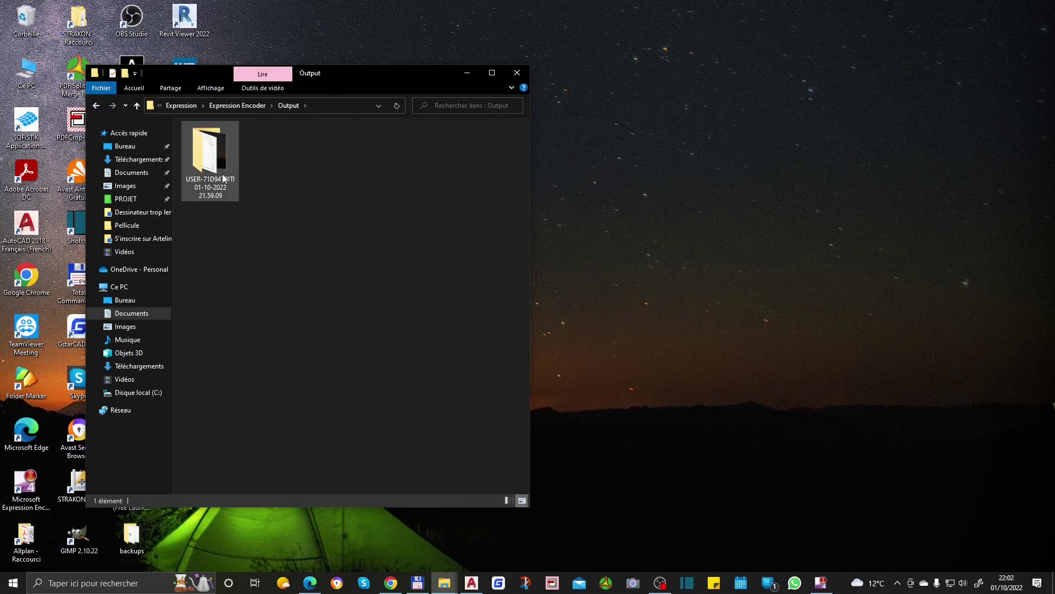
double_click(220, 151)
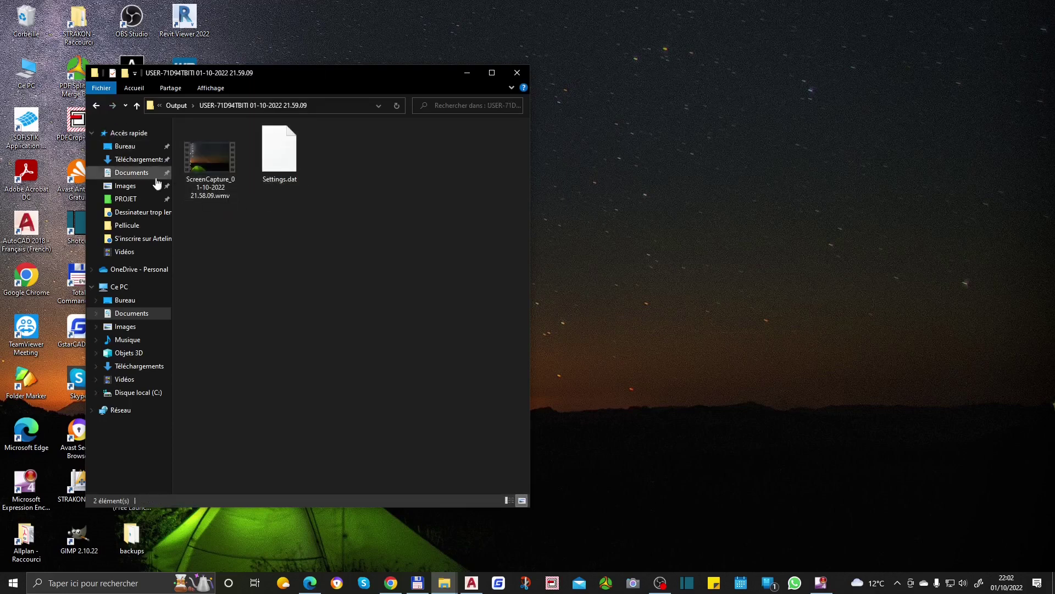
double_click(199, 173)
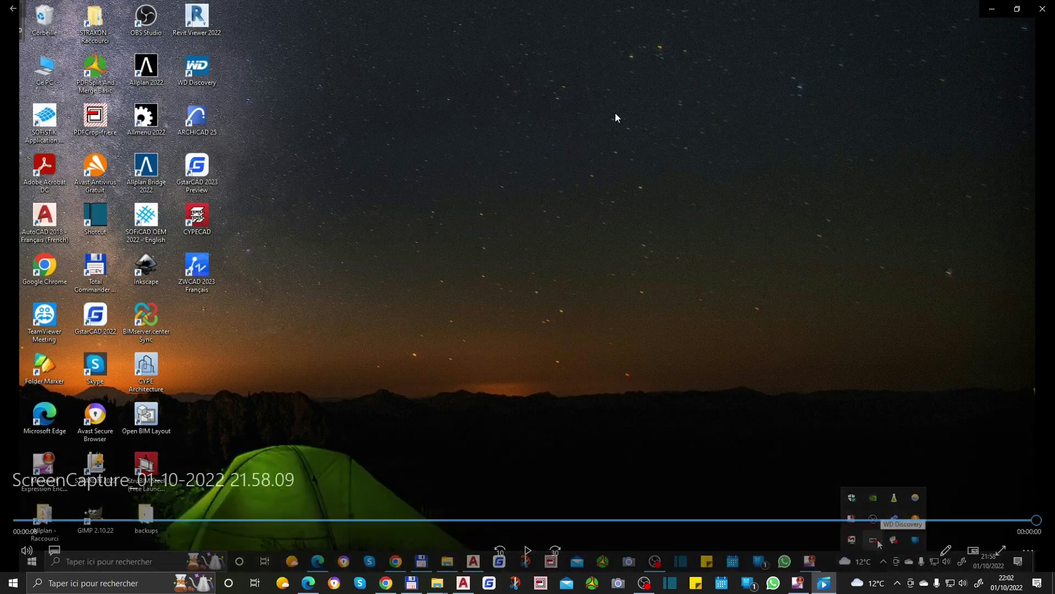
click(1044, 10)
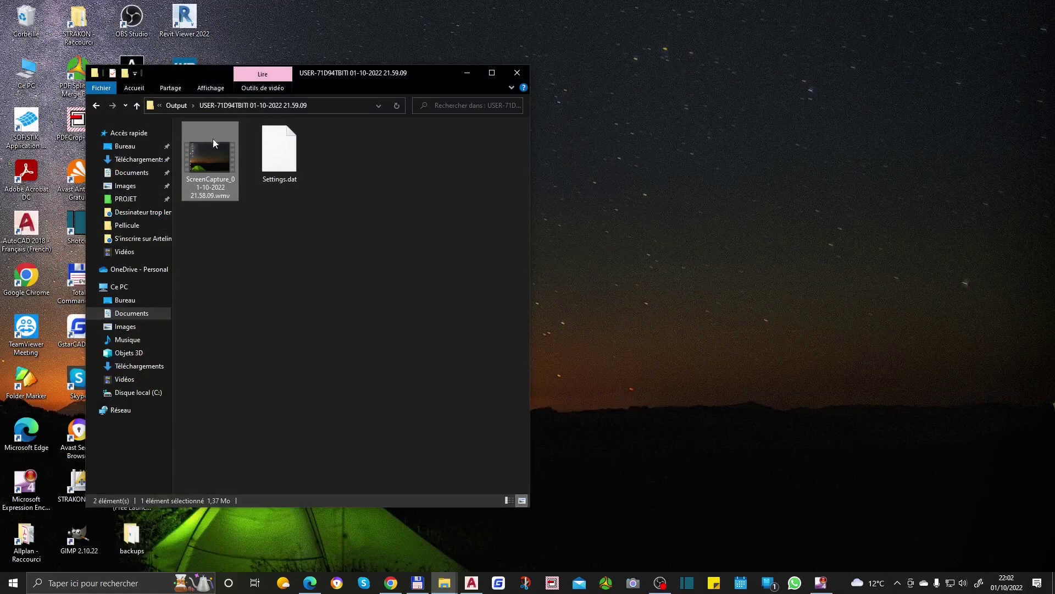
Step: Check the raw .xesc recording in the Screen Capture Output folder, and reopen the Output folder
click(92, 107)
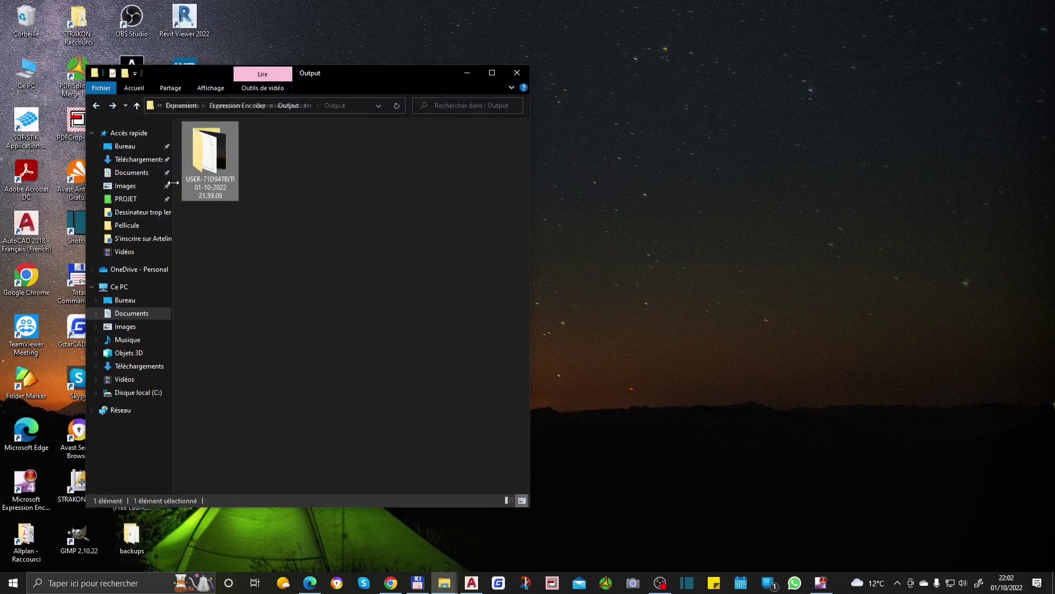
click(97, 107)
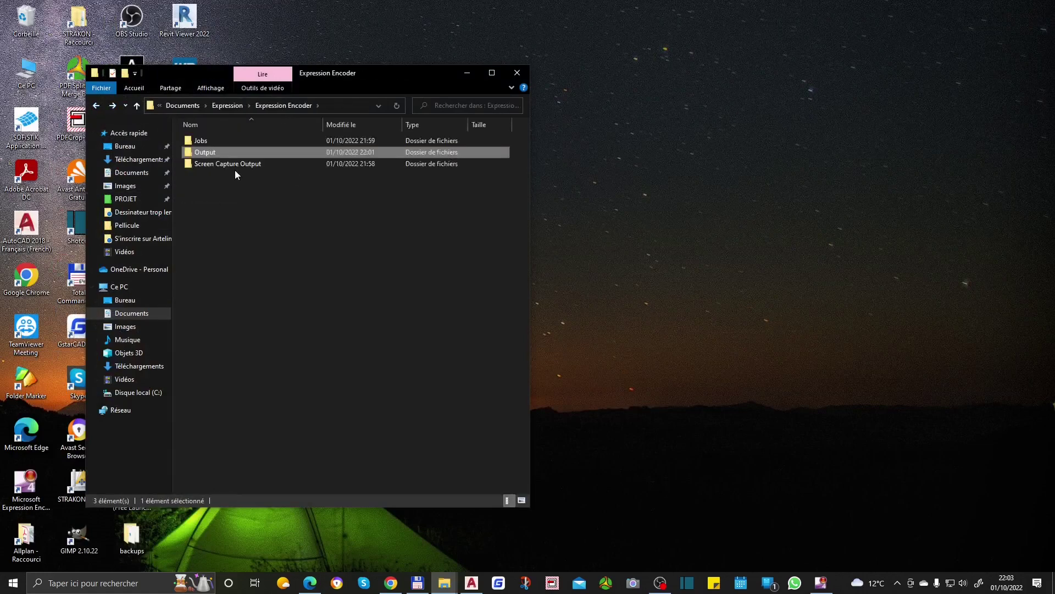
double_click(234, 166)
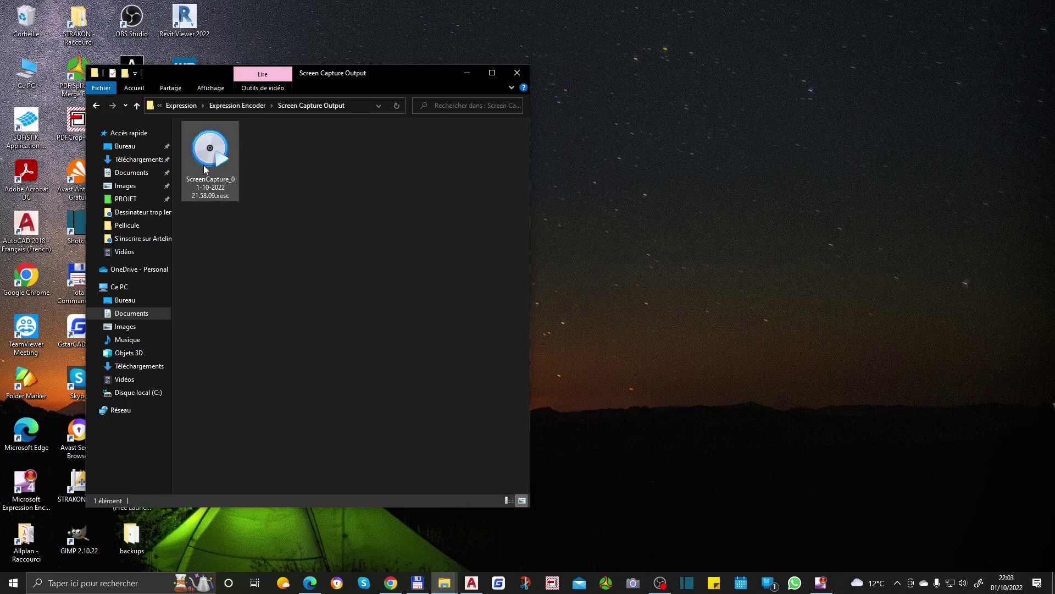
click(96, 106)
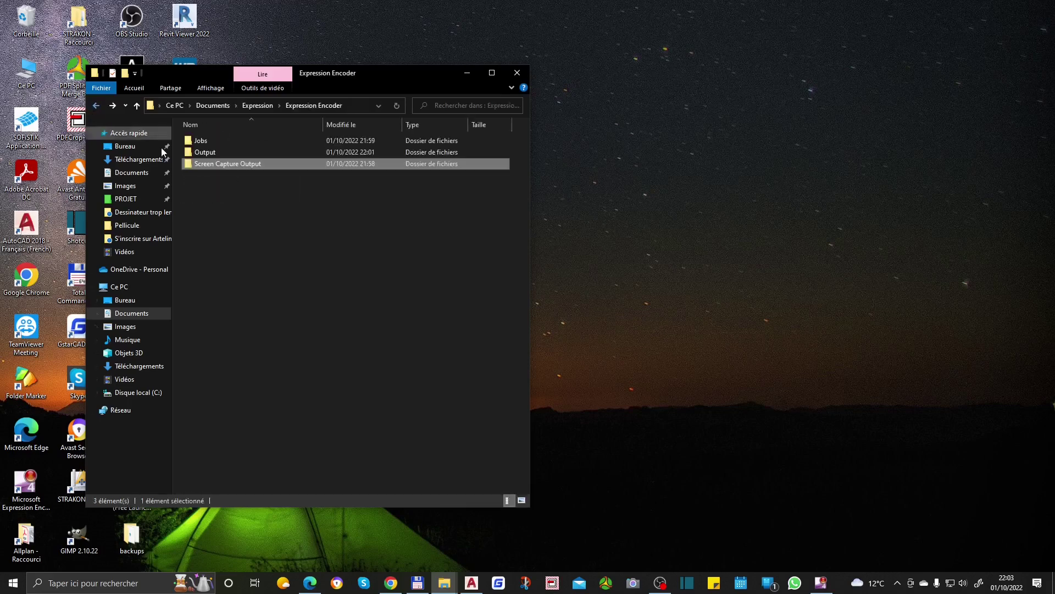
double_click(217, 155)
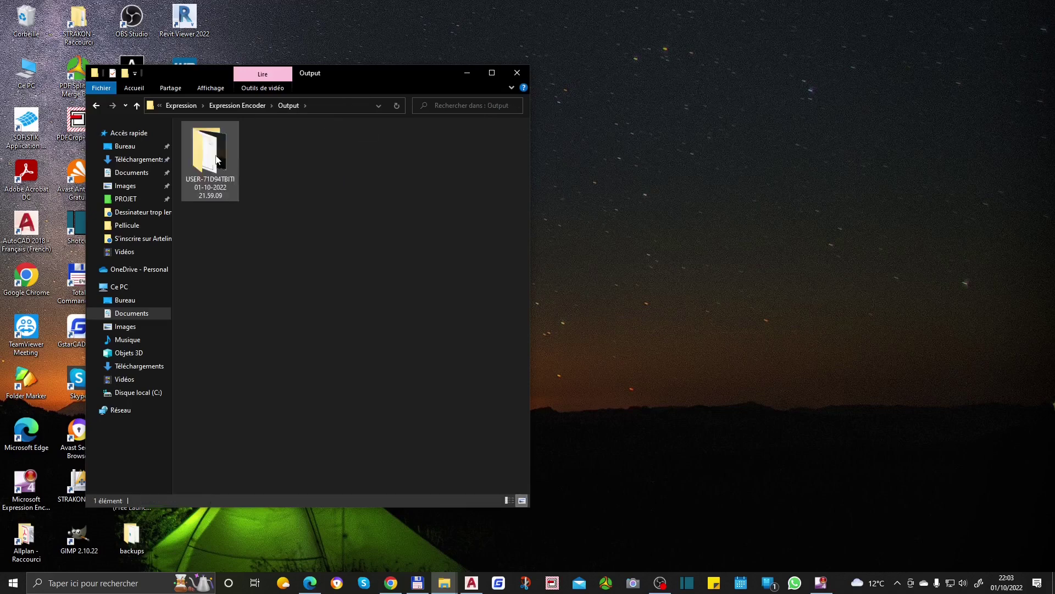
Step: Delete the job file Sans titre.xej from the Jobs folder
click(96, 105)
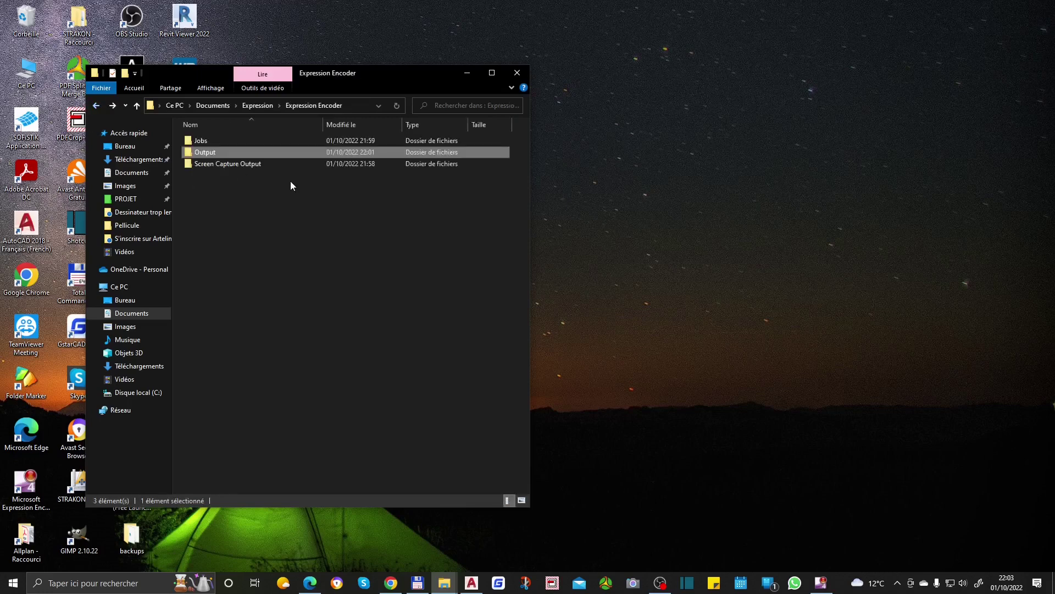
double_click(234, 142)
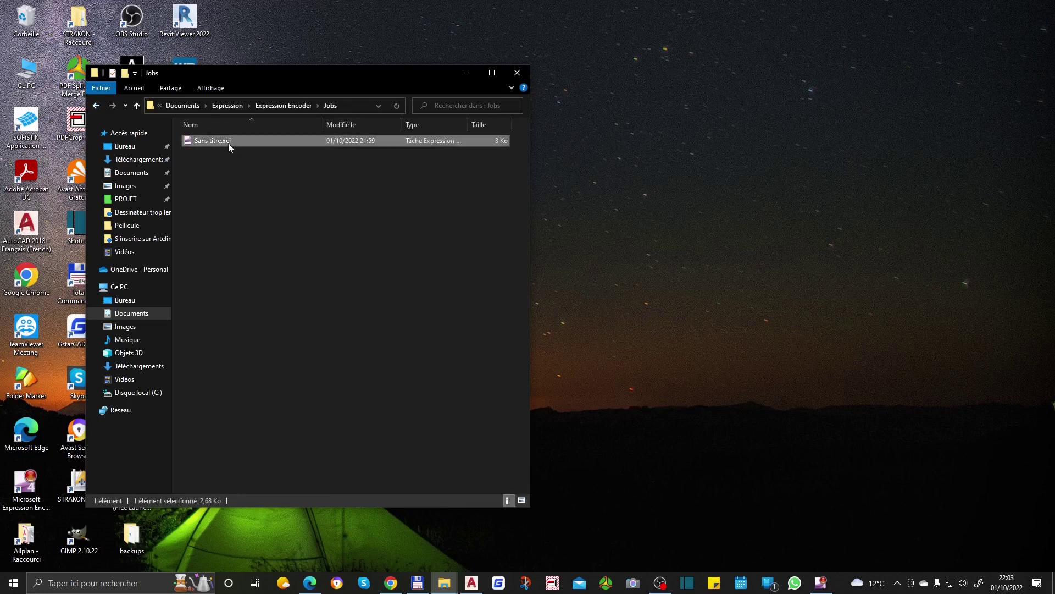
key(Delete)
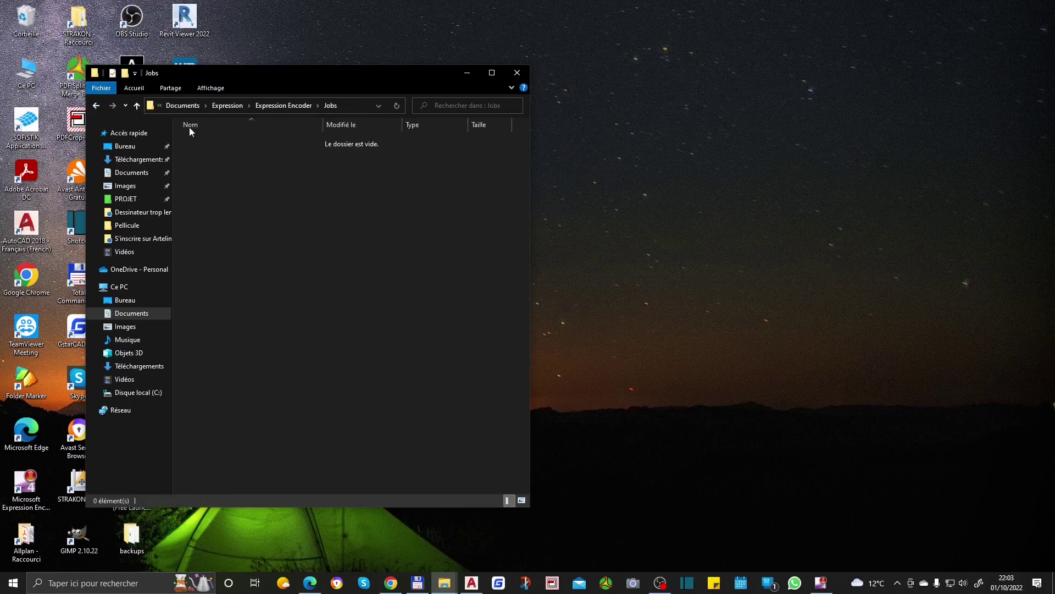
Step: Try deleting the whole Output folder from Expression Encoder, and undo the deletion
click(95, 105)
click(226, 152)
key(Delete)
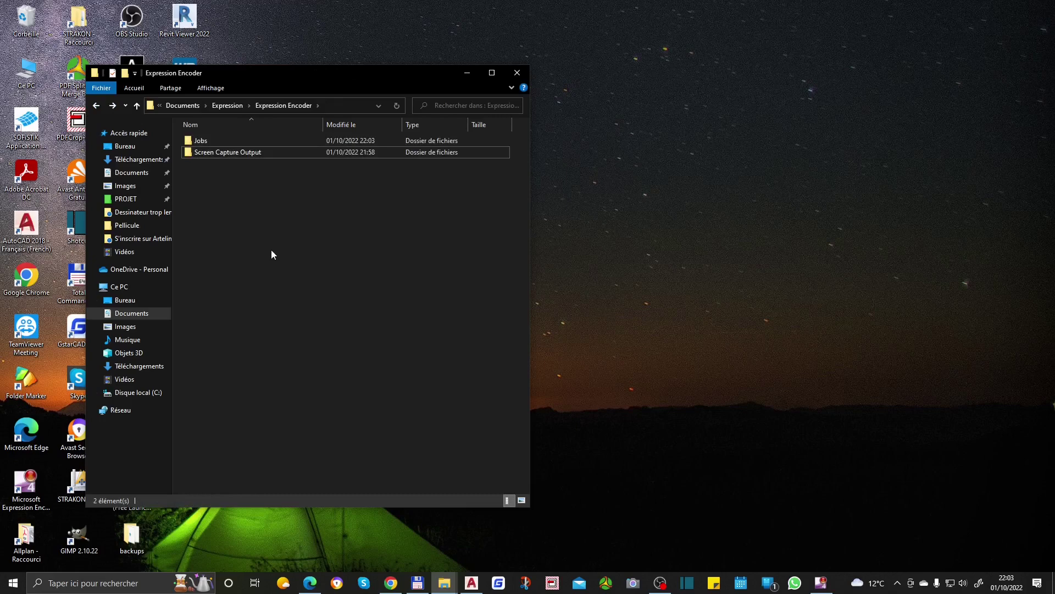
key(ctrl+z)
Step: Revisit the Output folder, delete the .xesc recording from Screen Capture Output, and close File Explorer
double_click(224, 153)
click(213, 154)
double_click(213, 154)
click(237, 105)
double_click(241, 166)
click(222, 160)
key(Delete)
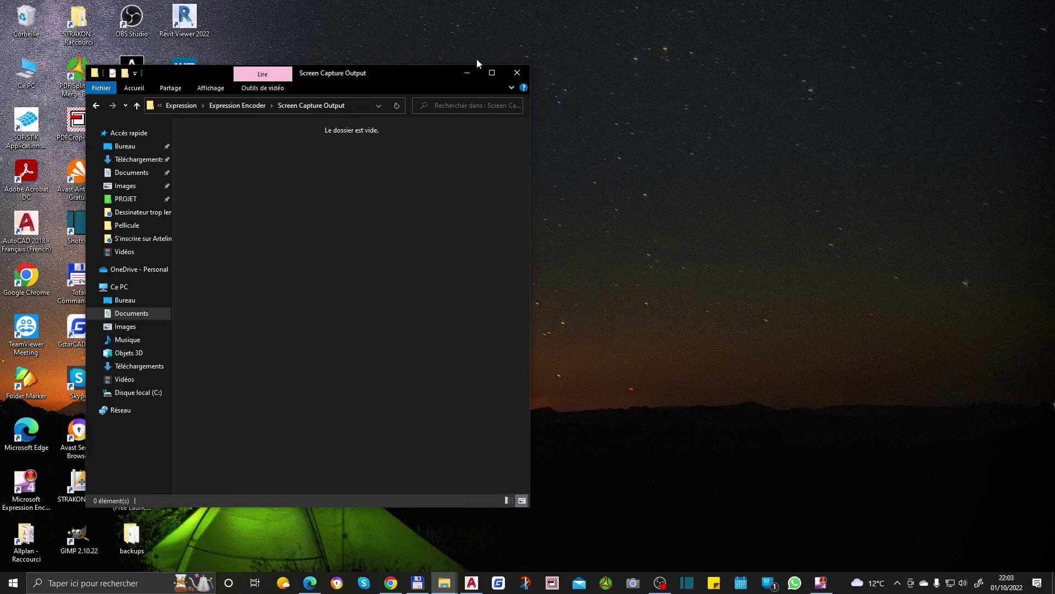
click(517, 72)
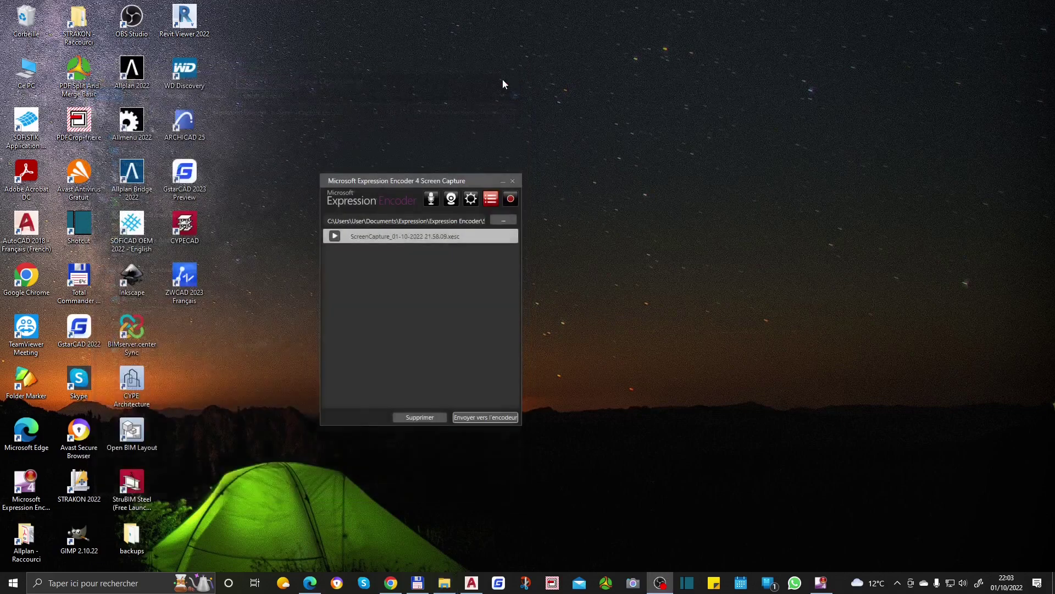
Step: Remove ScreenCapture_01-10-2022 21.58.09.xesc from the capture list in Expression Encoder 4 Screen Capture
click(441, 233)
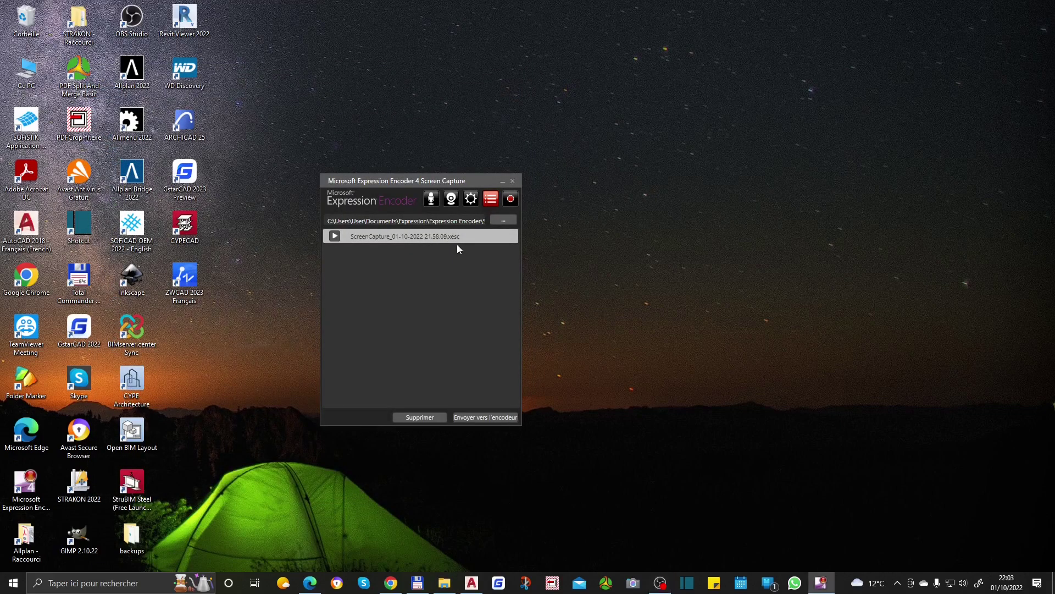
key(Delete)
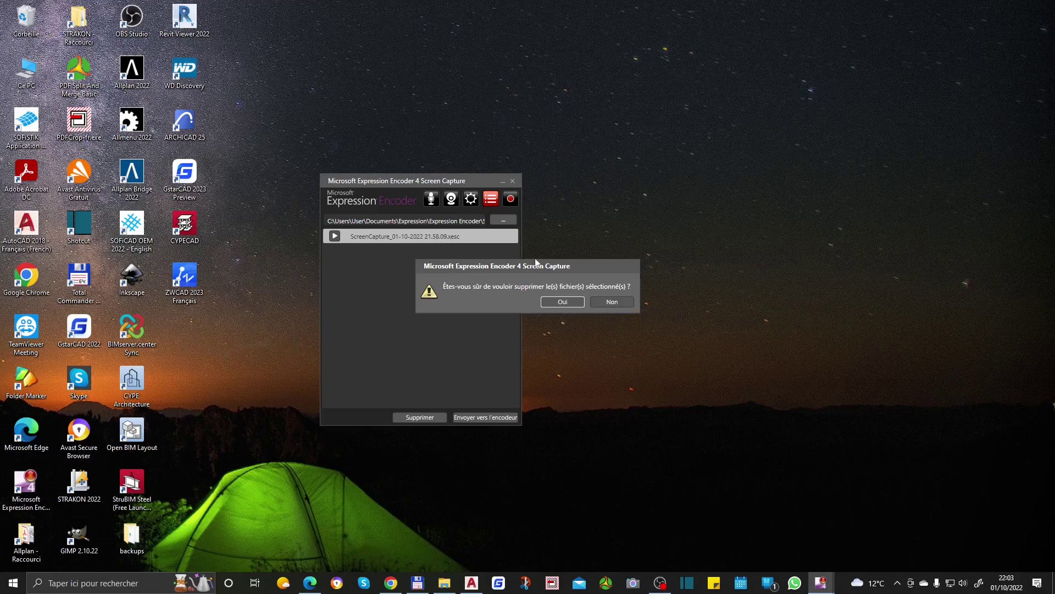
click(577, 301)
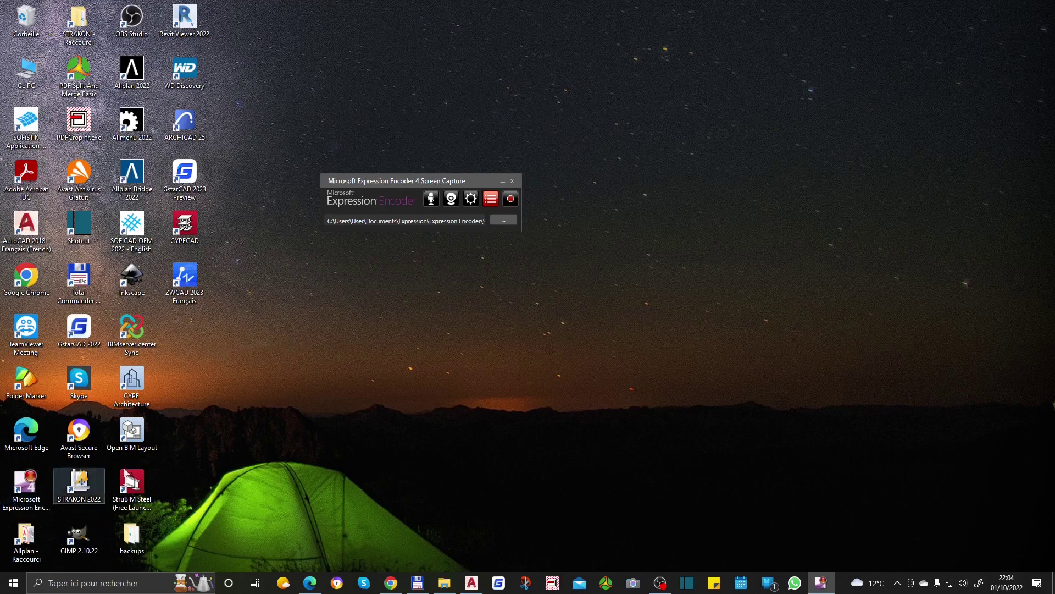
Step: Bring up the recording region selection, cancel it without recording, and close Screen Capture
click(511, 199)
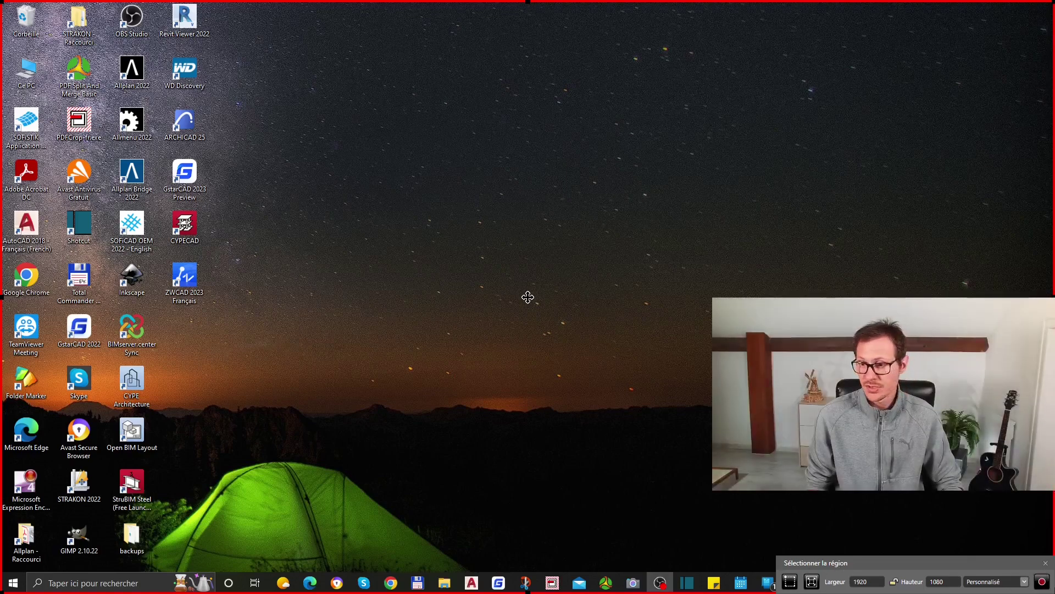
key(Escape)
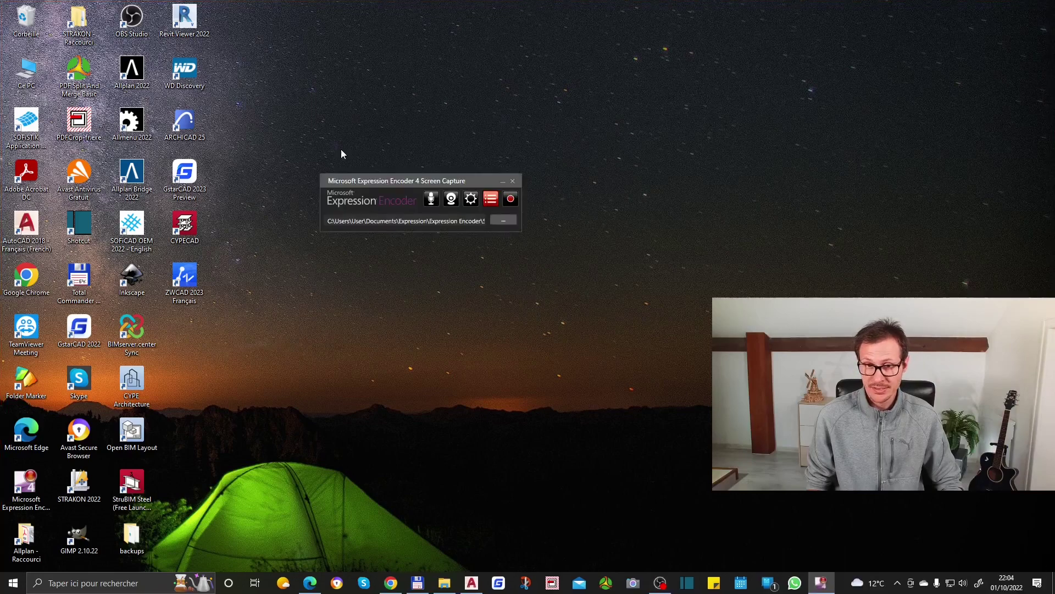
click(512, 181)
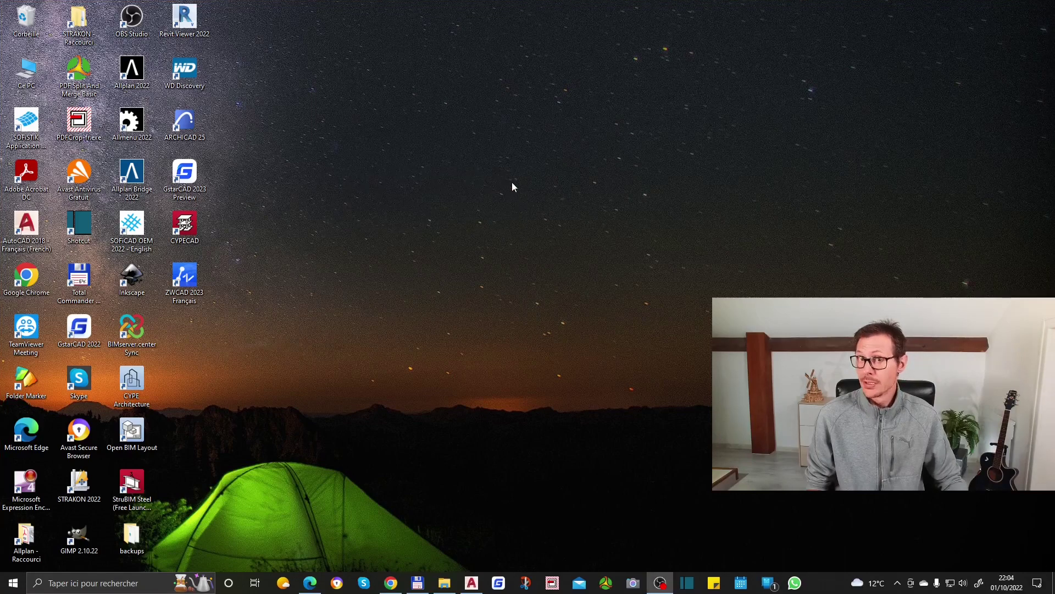